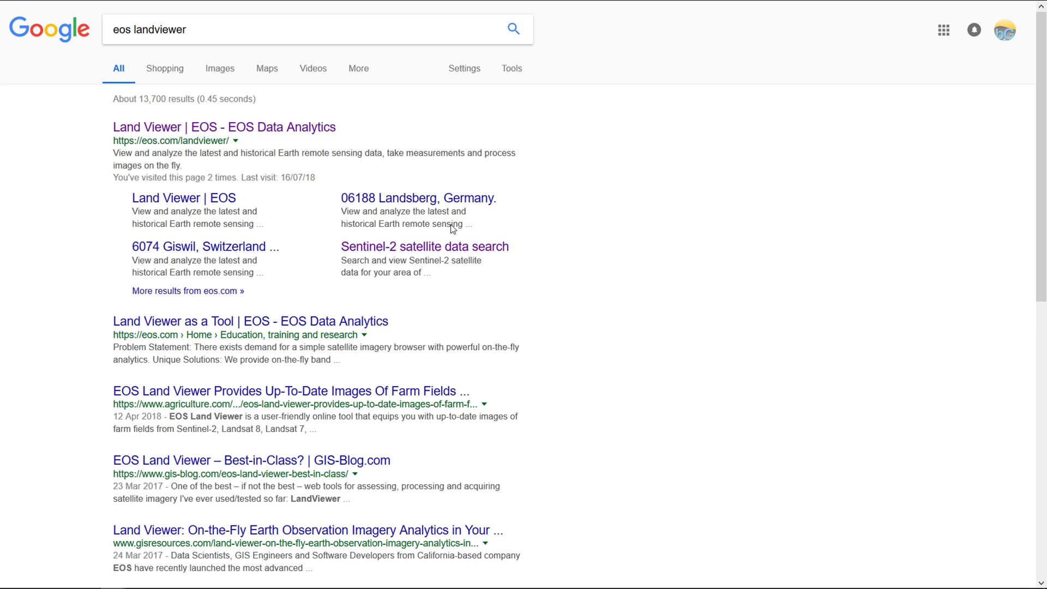
Open the 'Land Viewer | EOS - EOS Data Analytics' Google search result
{"action": "left_click", "coordinate": [215, 135]}
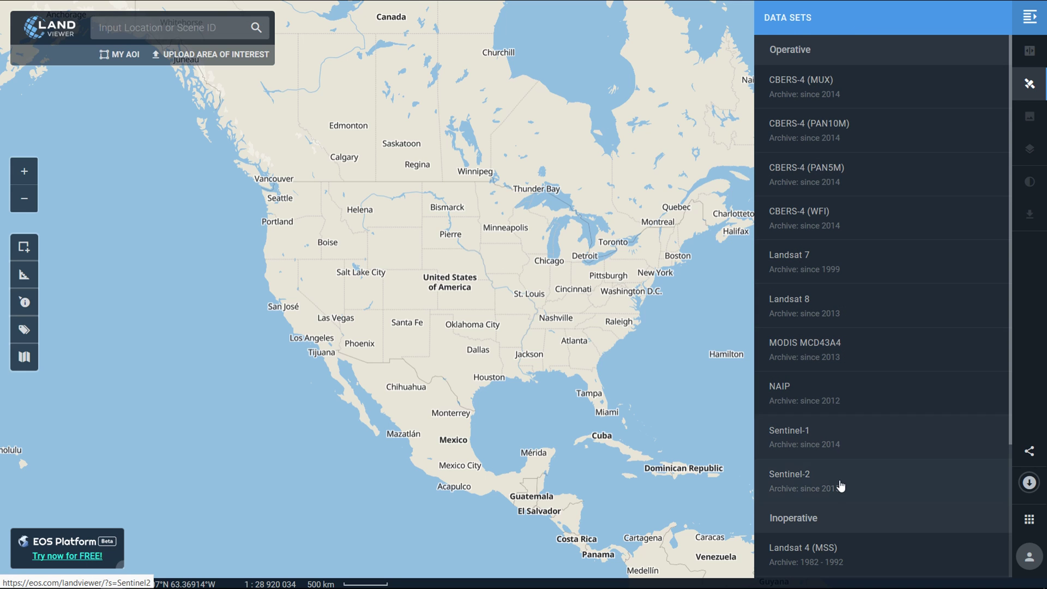
Scroll the Data Sets list to review the satellites, including Landsat 4/5 archives and Terrain Tiles
{"action": "scroll", "coordinate": [865, 292], "scroll_direction": "down", "scroll_amount": 3}
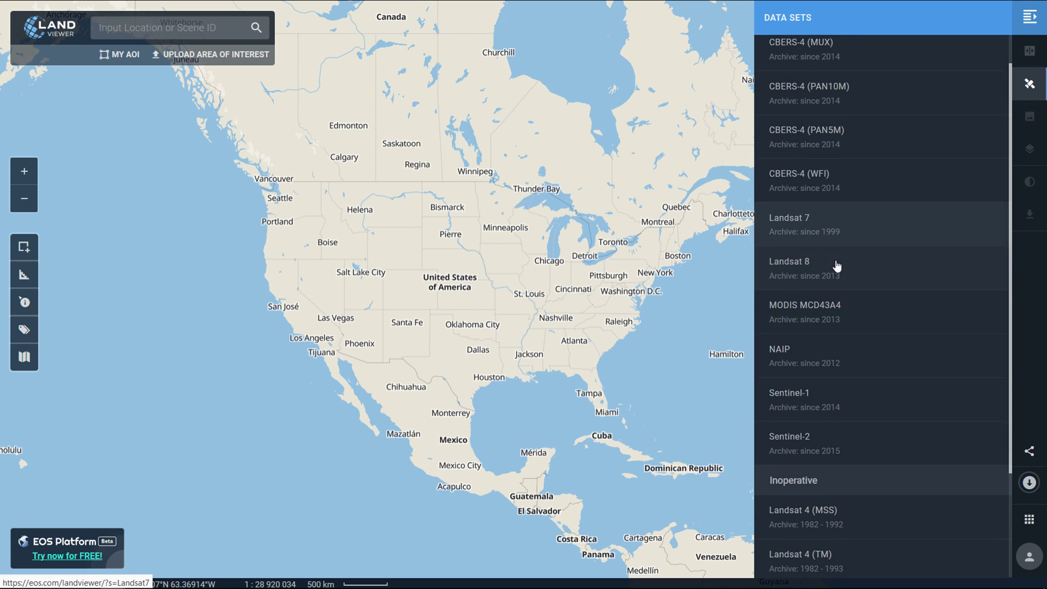
{"action": "scroll", "coordinate": [865, 178], "scroll_direction": "up", "scroll_amount": 3}
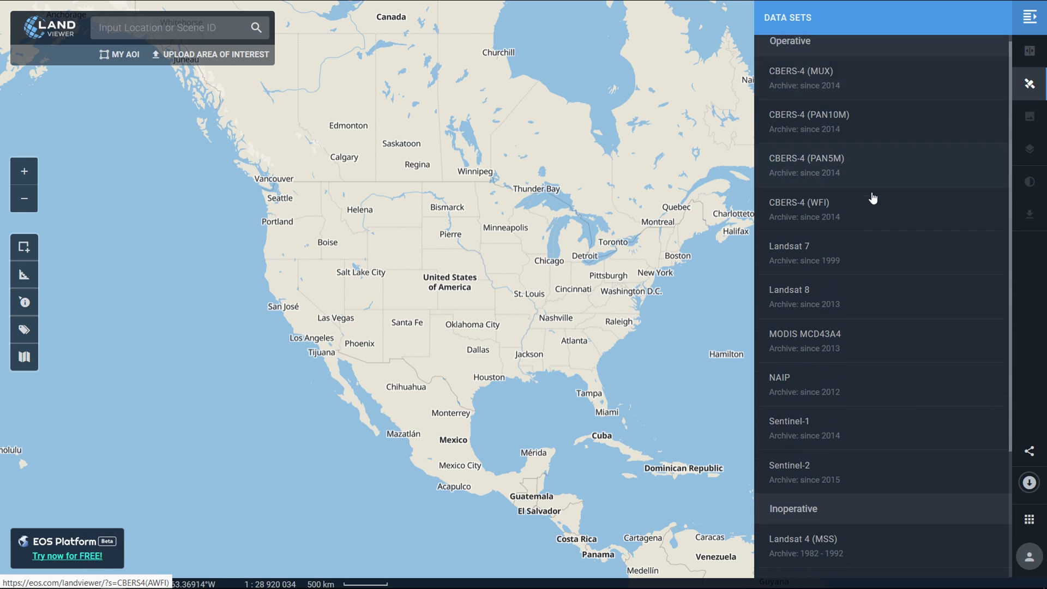
{"action": "scroll", "coordinate": [875, 199], "scroll_direction": "down", "scroll_amount": 3}
{"action": "scroll", "coordinate": [840, 354], "scroll_direction": "down", "scroll_amount": 3}
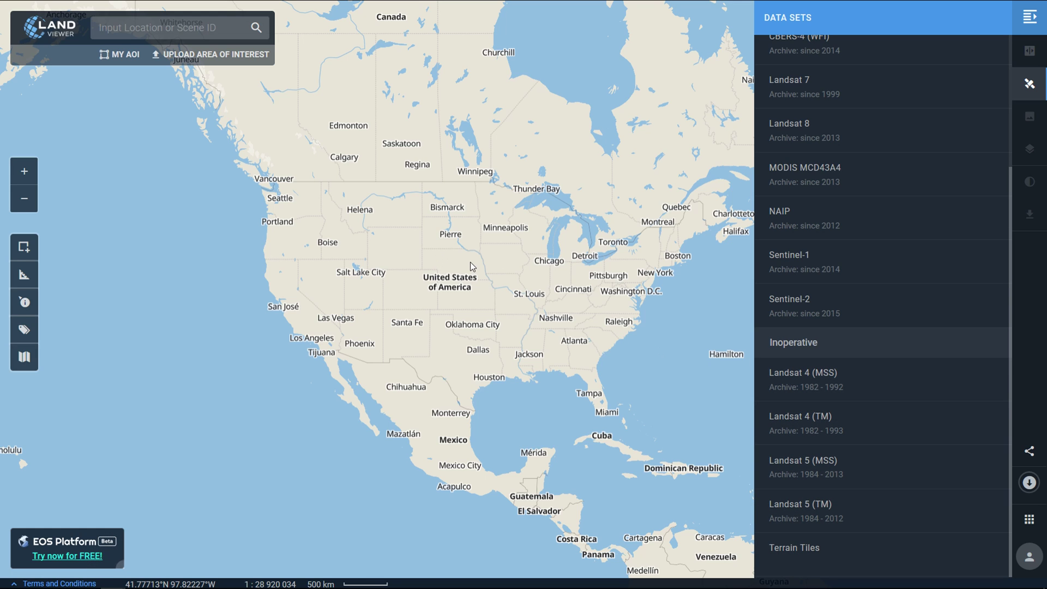
Pan south to Central America and zoom in on San Pedro Sula, northern Honduras
{"action": "mouse_move", "coordinate": [554, 273]}
{"action": "left_mouse_down"}
{"action": "mouse_move", "coordinate": [520, 271]}
{"action": "mouse_move", "coordinate": [359, 211]}
{"action": "mouse_move", "coordinate": [427, 263]}
{"action": "mouse_move", "coordinate": [543, 276]}
{"action": "mouse_move", "coordinate": [308, 316]}
{"action": "left_mouse_up"}
{"action": "scroll", "coordinate": [427, 263], "scroll_direction": "up", "scroll_amount": 1}
{"action": "scroll", "coordinate": [361, 331], "scroll_direction": "up", "scroll_amount": 2}
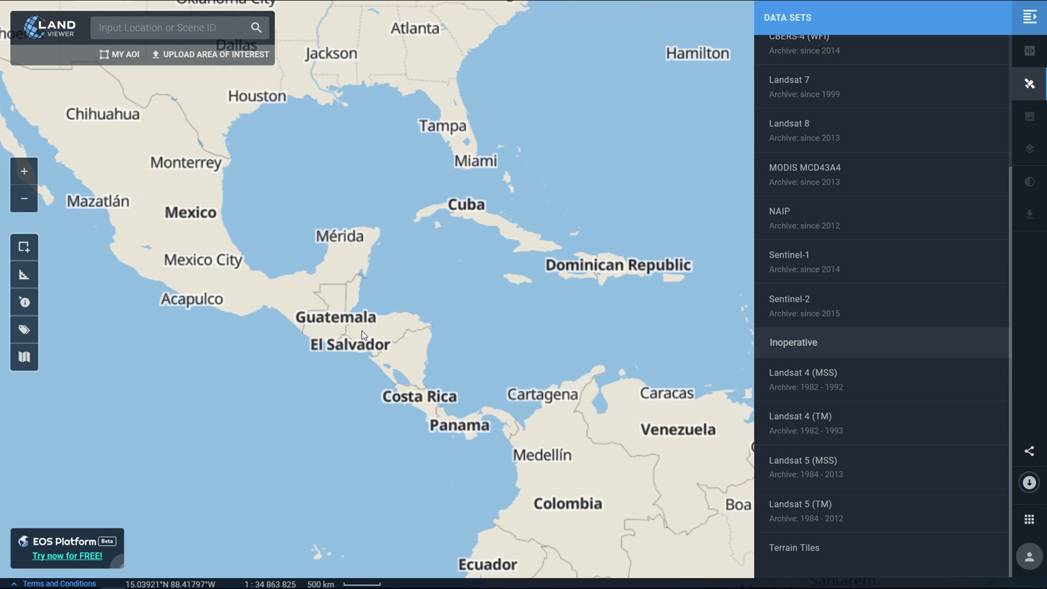
{"action": "scroll", "coordinate": [362, 330], "scroll_direction": "up", "scroll_amount": 4}
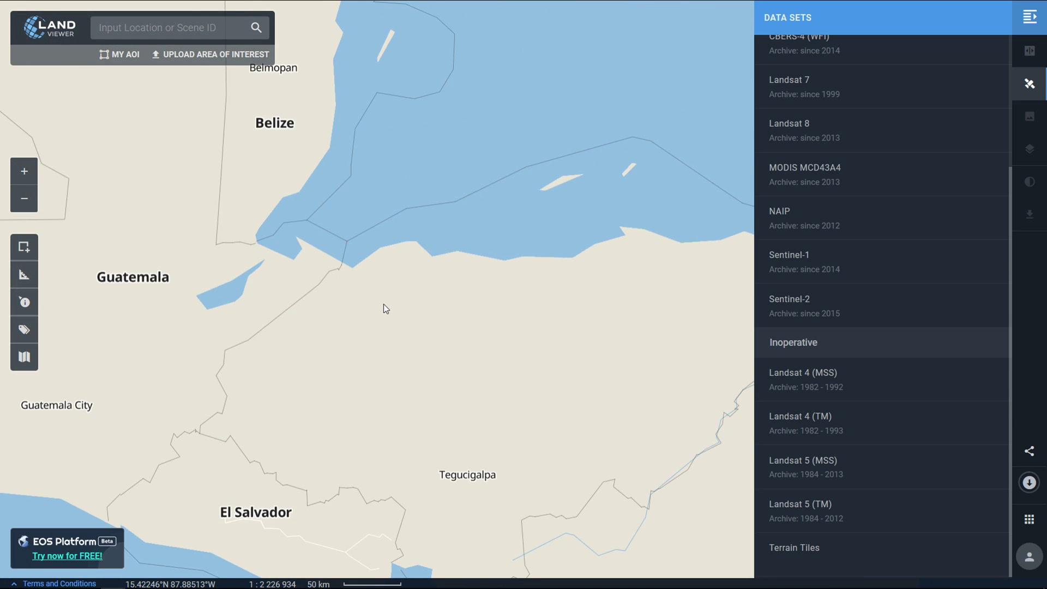
{"action": "scroll", "coordinate": [386, 309], "scroll_direction": "up", "scroll_amount": 1}
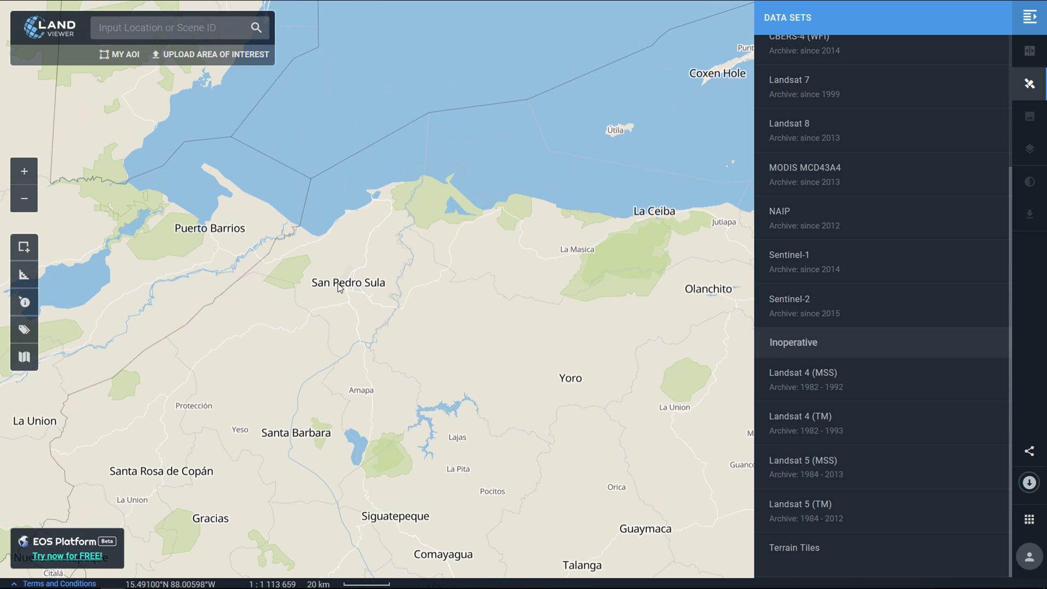
{"action": "scroll", "coordinate": [339, 288], "scroll_direction": "up", "scroll_amount": 1}
{"action": "left_click_drag", "start_coordinate": [339, 288], "coordinate": [418, 376]}
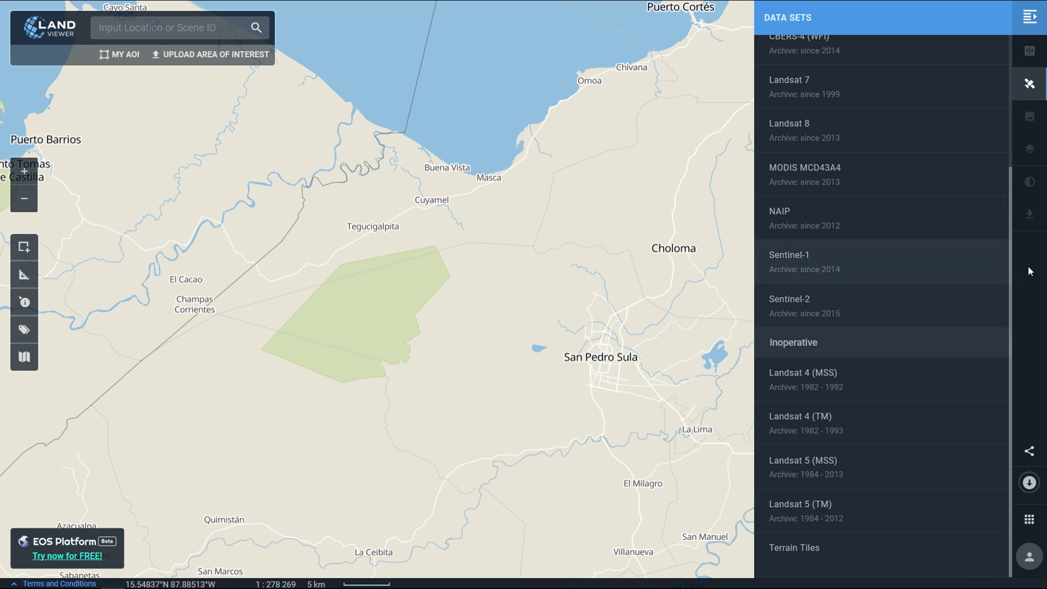
{"action": "scroll", "coordinate": [1001, 161], "scroll_direction": "up", "scroll_amount": 4}
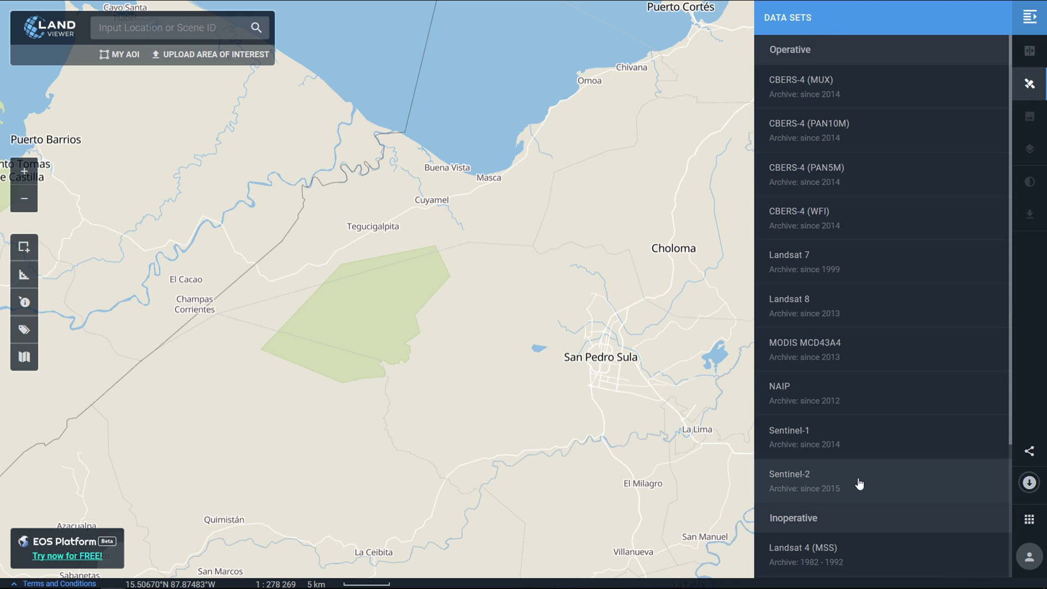
{"action": "scroll", "coordinate": [1012, 391], "scroll_direction": "down", "scroll_amount": 3}
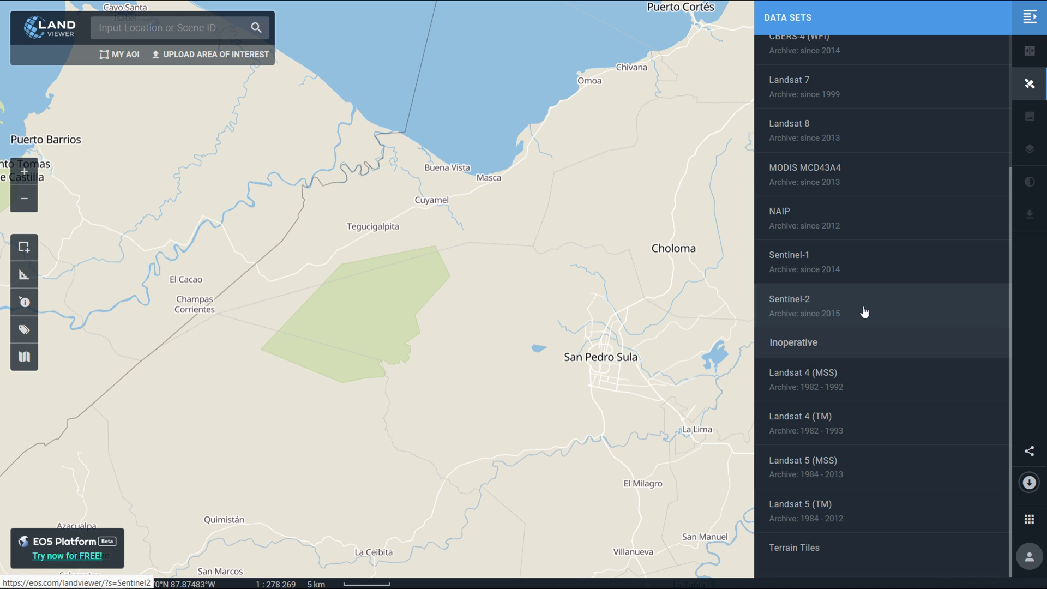
Search Sentinel-2 scenes over San Pedro Sula, listing 53 scenes at 0–60% cloud cover
{"action": "left_click", "coordinate": [864, 311]}
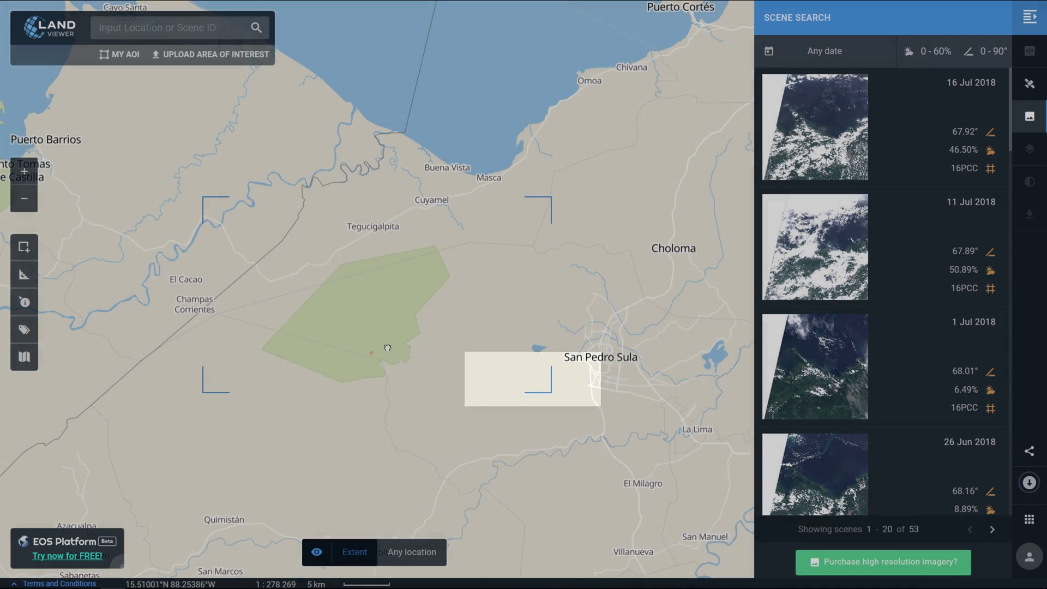
{"action": "left_click_drag", "start_coordinate": [386, 350], "coordinate": [348, 314]}
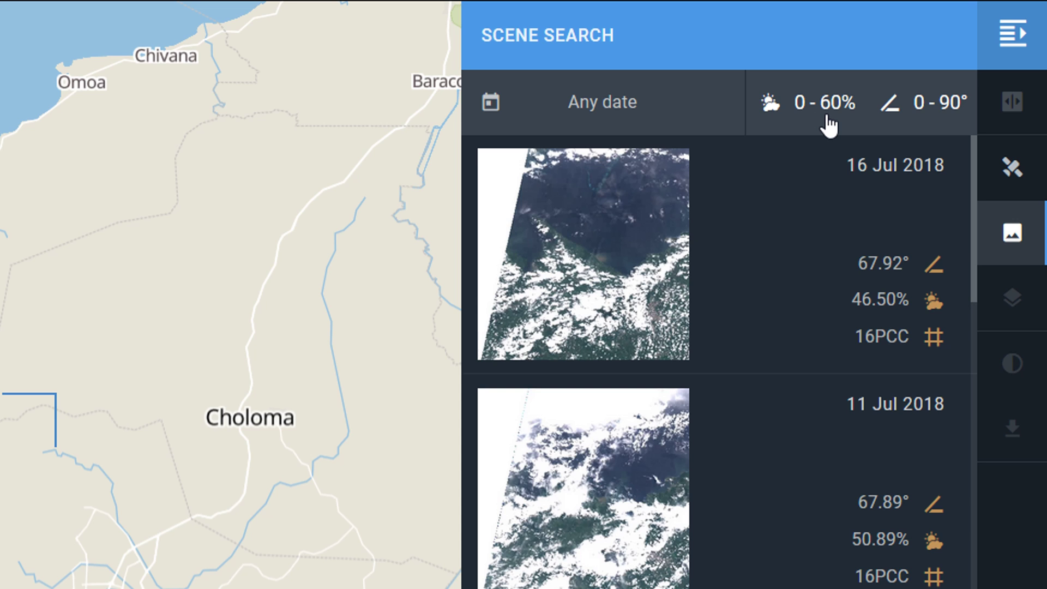
Limit cloud cover to 0–10% (13 scenes) and page the calendar back to February 2018 without setting dates
{"action": "left_click", "coordinate": [825, 117]}
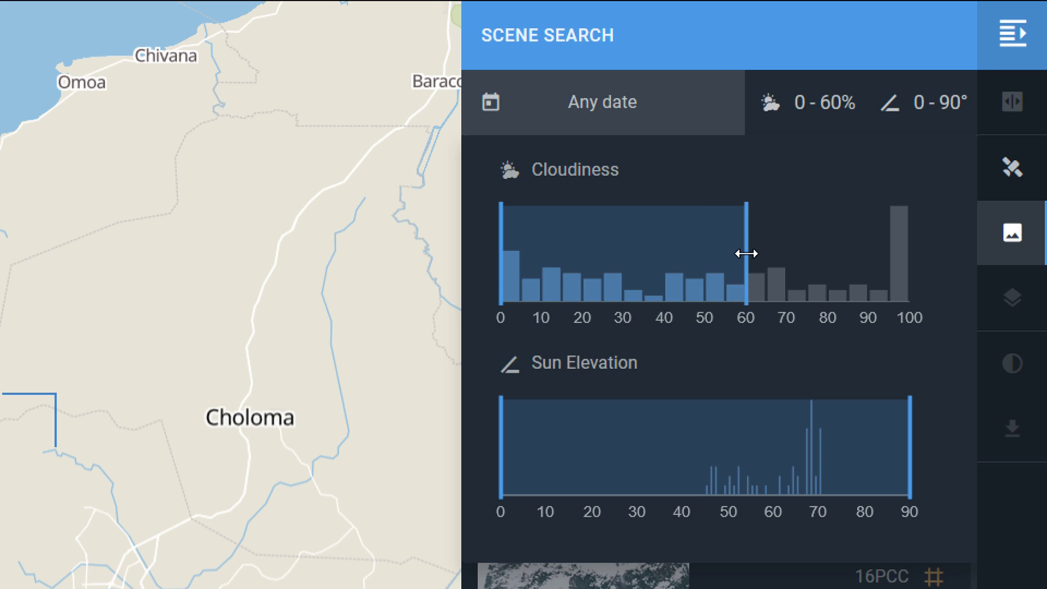
{"action": "left_click_drag", "start_coordinate": [746, 254], "coordinate": [535, 254]}
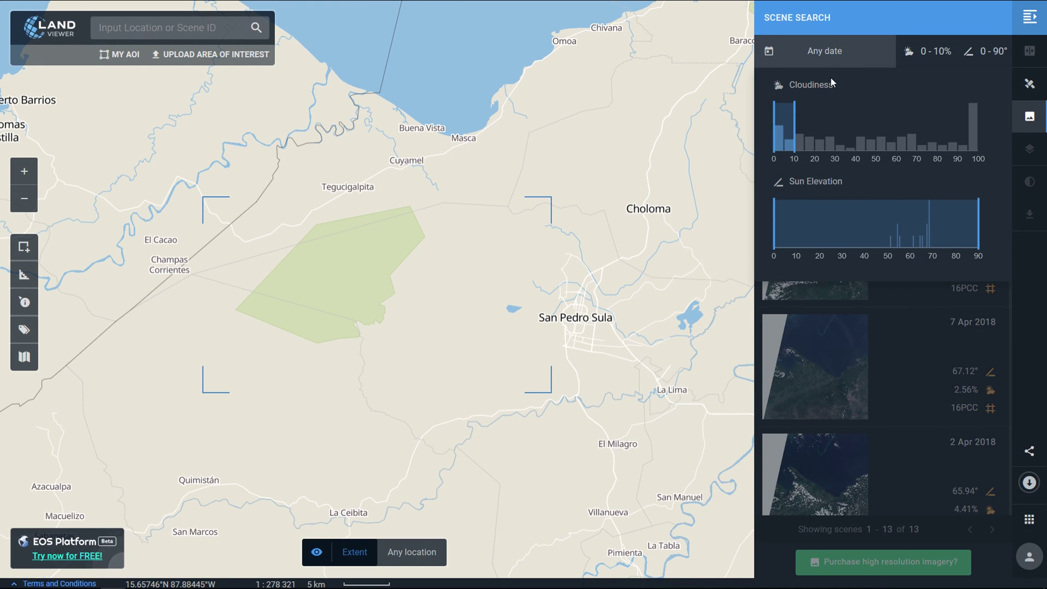
{"action": "left_click", "coordinate": [840, 57]}
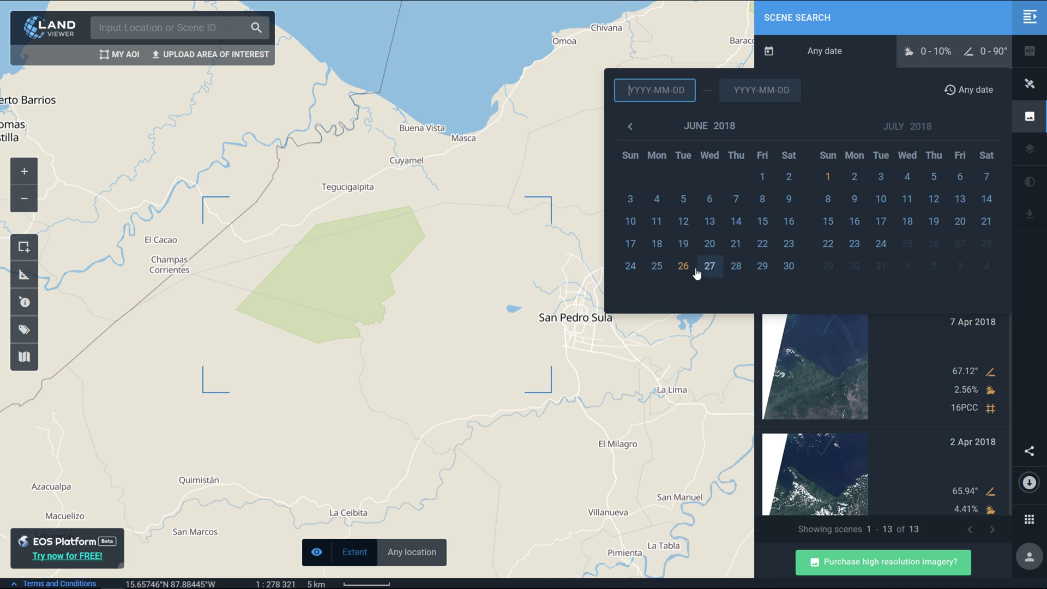
{"action": "left_click", "coordinate": [632, 129]}
{"action": "left_click", "coordinate": [632, 129]}
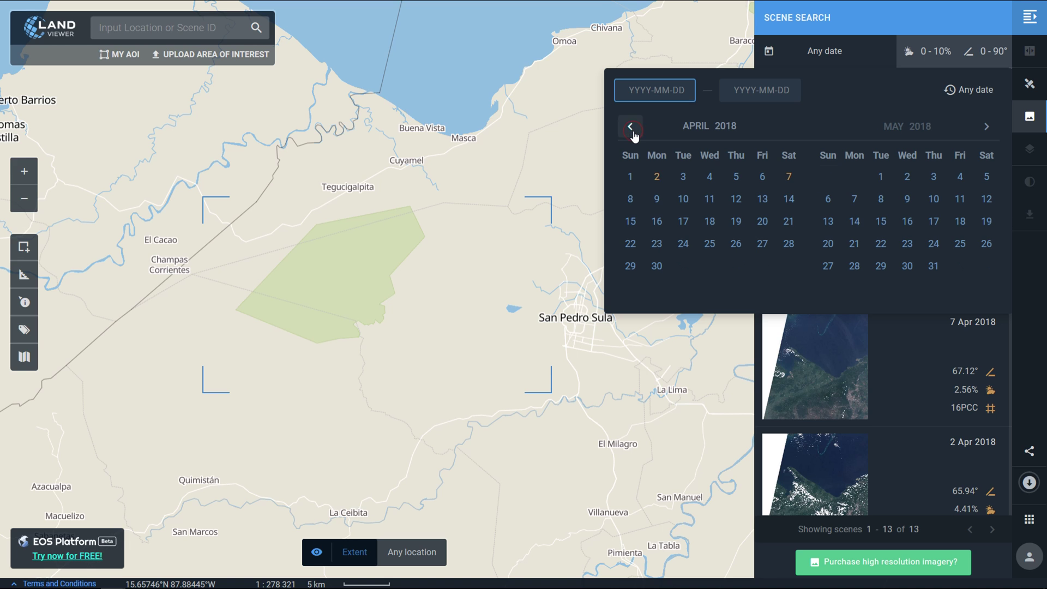
{"action": "left_click", "coordinate": [631, 129]}
{"action": "left_click", "coordinate": [631, 130]}
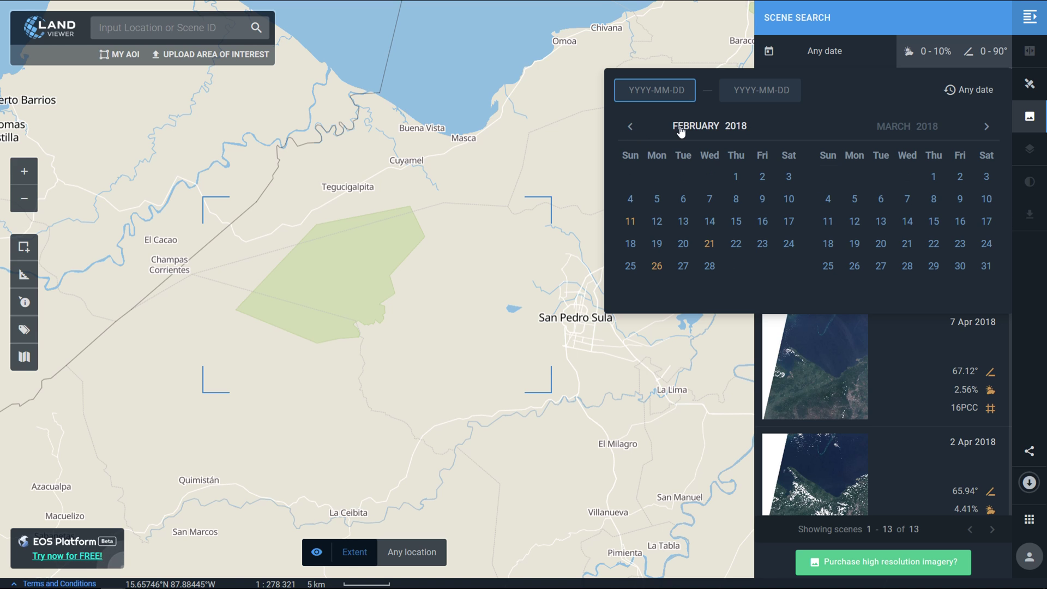
{"action": "left_click", "coordinate": [846, 57]}
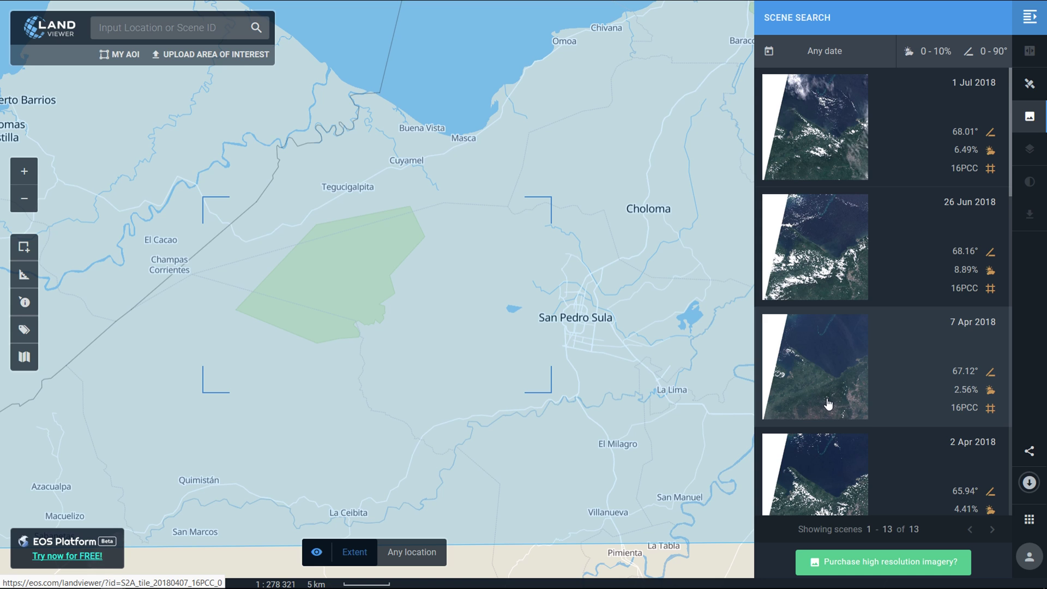
Open the 7 Apr 2018 scene, sign up with a Google account, and accept the updated privacy policy
{"action": "left_click", "coordinate": [828, 404]}
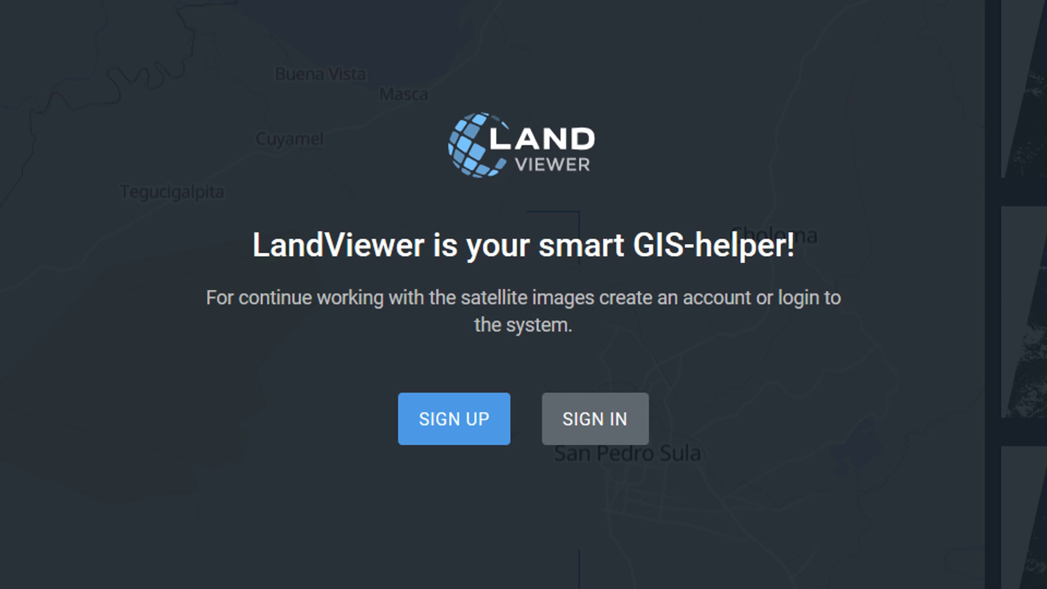
{"action": "left_click", "coordinate": [447, 420]}
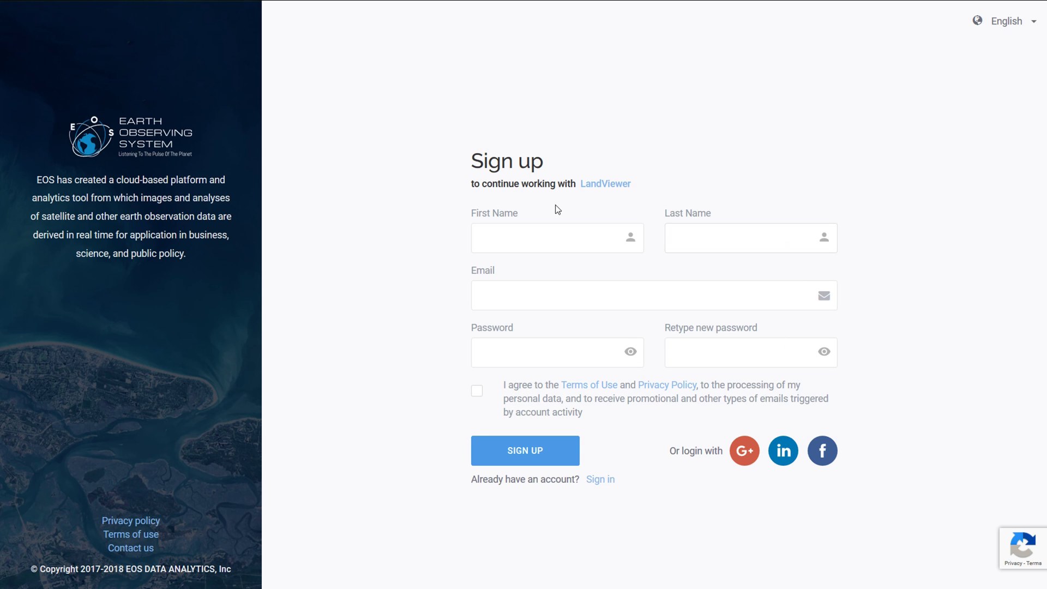
{"action": "left_click", "coordinate": [751, 460]}
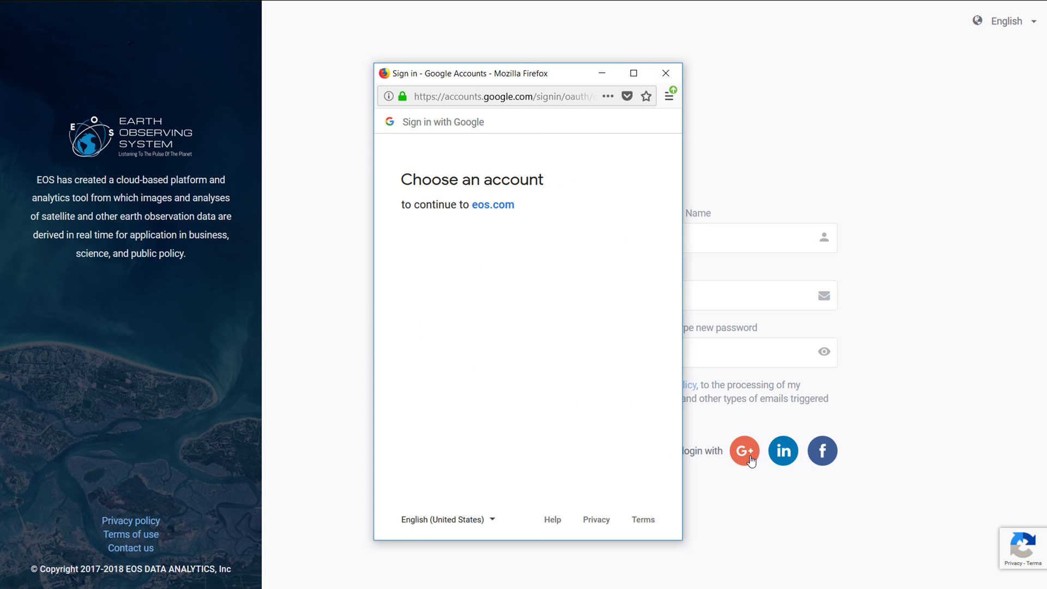
{"action": "left_click", "coordinate": [523, 249]}
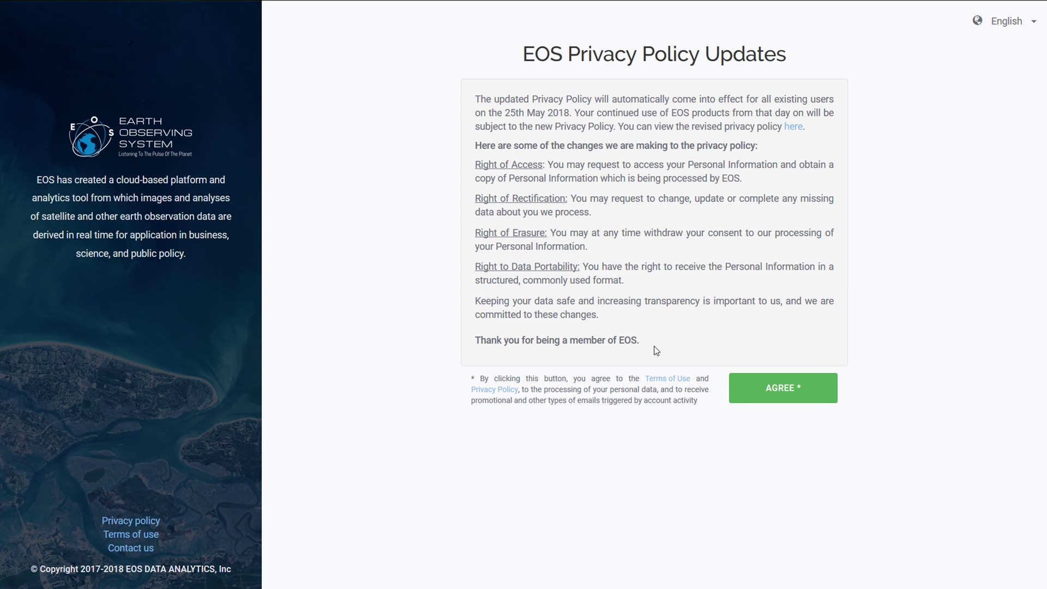
{"action": "left_click", "coordinate": [798, 395]}
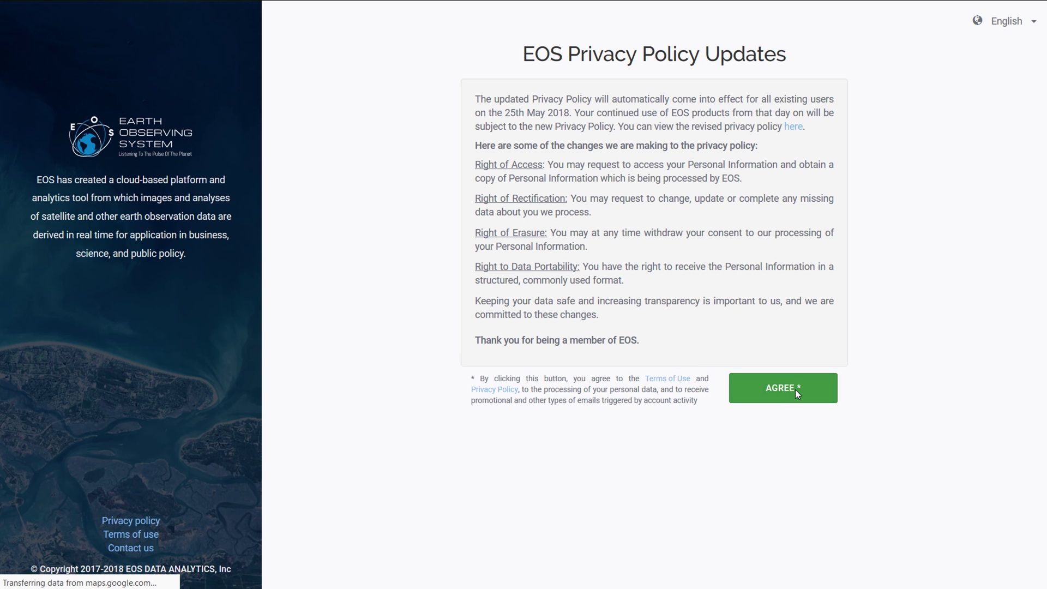
{"action": "left_click", "coordinate": [796, 392]}
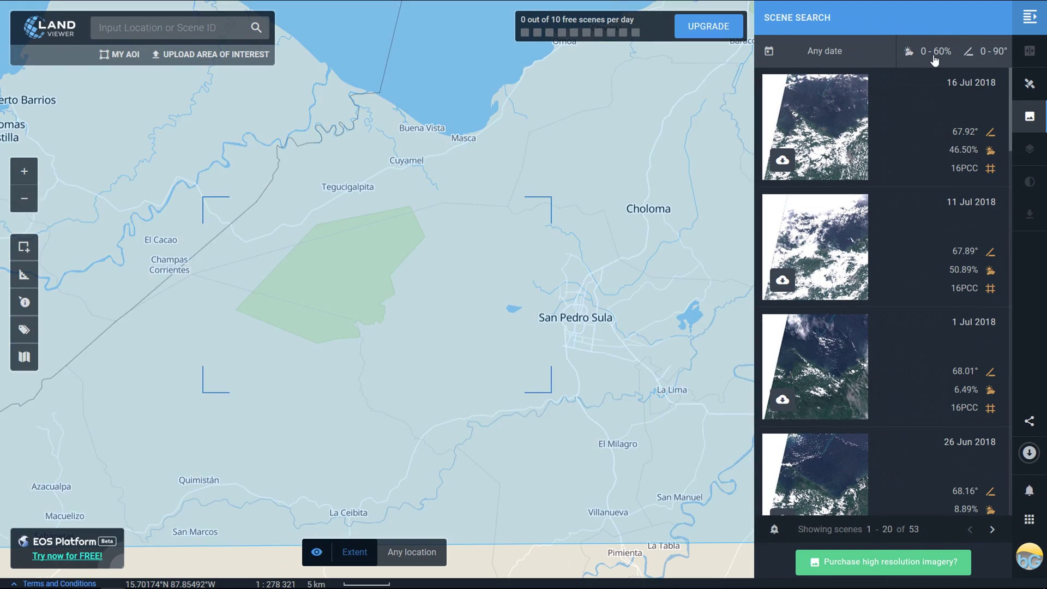
Re-filter cloud cover to 0–9% and load the 7 Apr 2018 scene (2.56% cloud) onto the map
{"action": "left_click", "coordinate": [935, 55]}
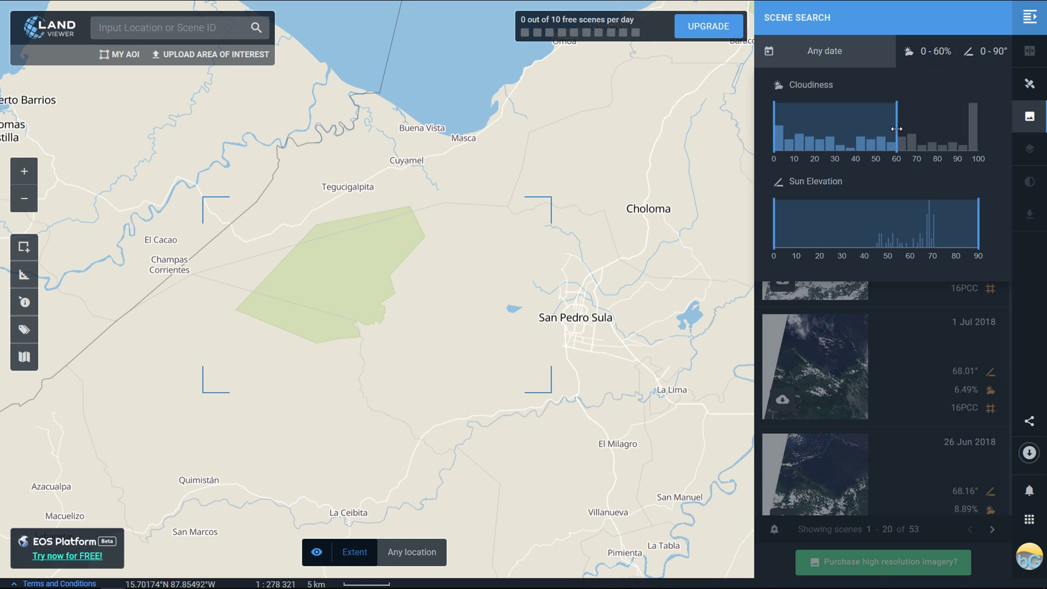
{"action": "left_click_drag", "start_coordinate": [897, 129], "coordinate": [792, 127]}
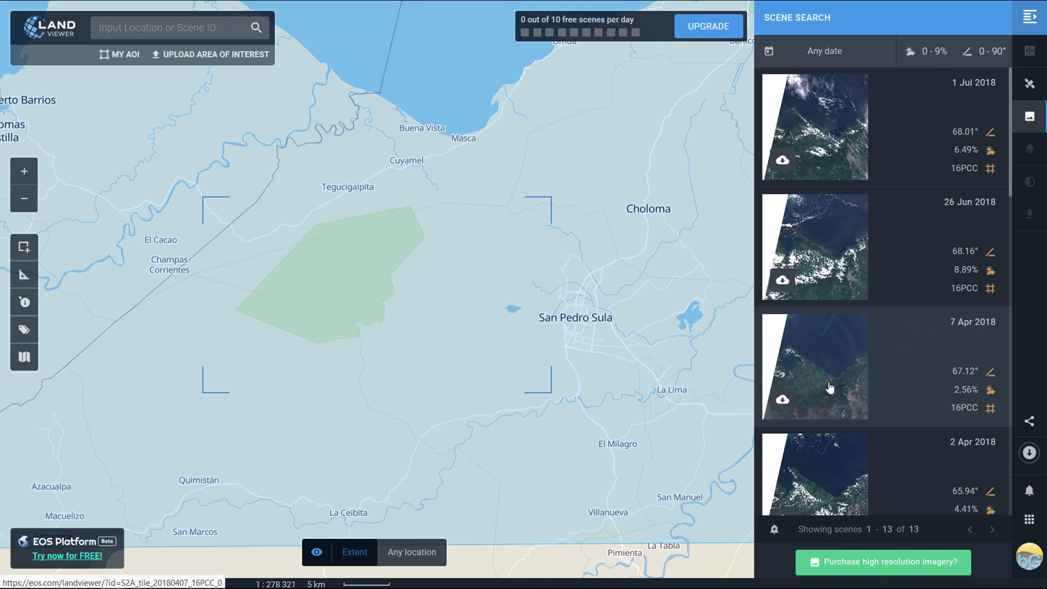
{"action": "left_click", "coordinate": [830, 387]}
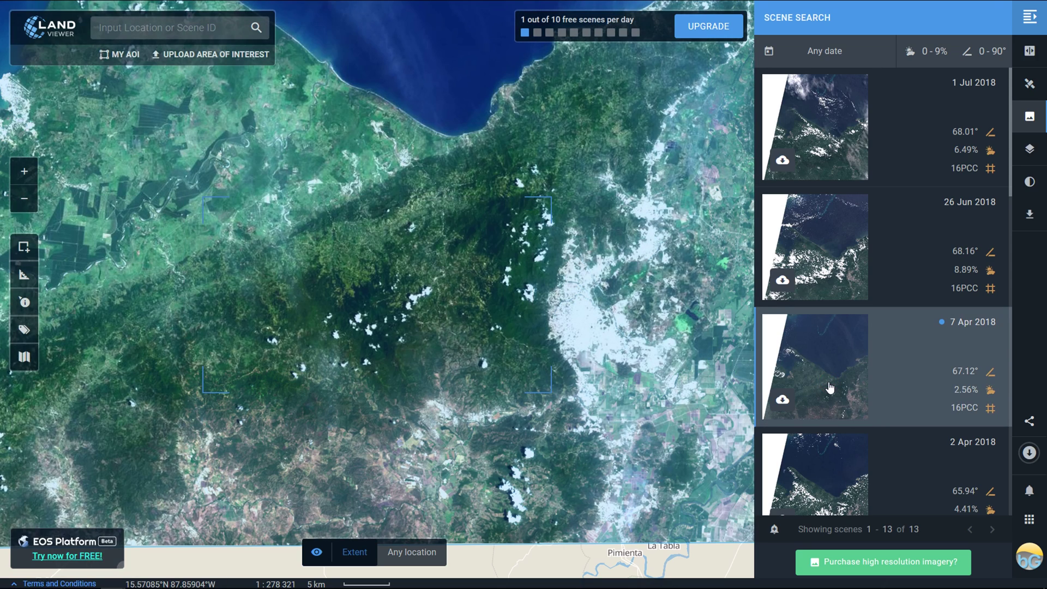
Load the 26 Feb 2018 scene and zoom into a cloud-free forested mountain area
{"action": "scroll", "coordinate": [375, 330], "scroll_direction": "up", "scroll_amount": 2}
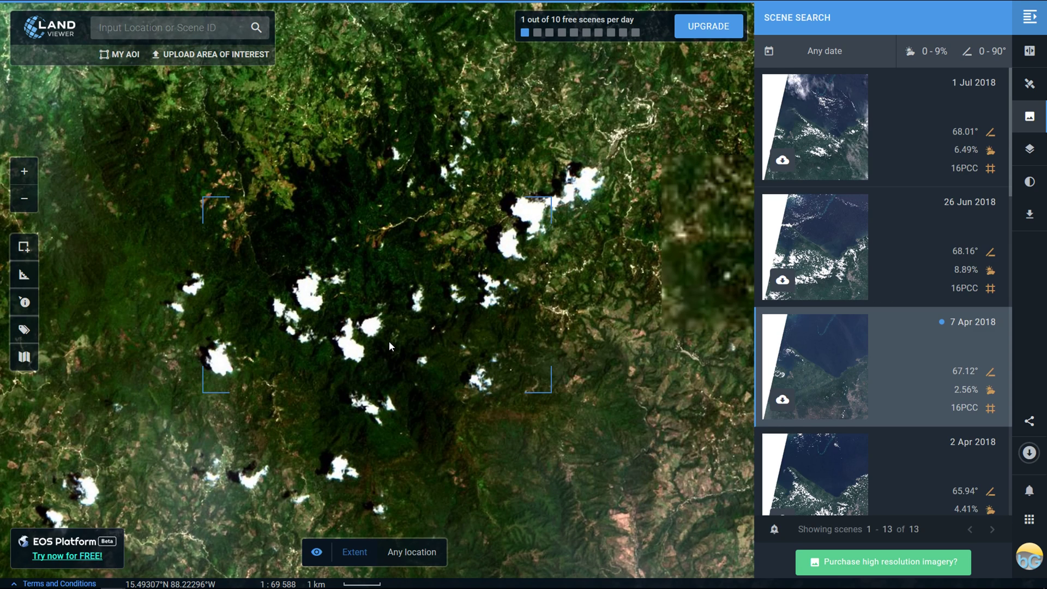
{"action": "scroll", "coordinate": [398, 332], "scroll_direction": "up", "scroll_amount": 1}
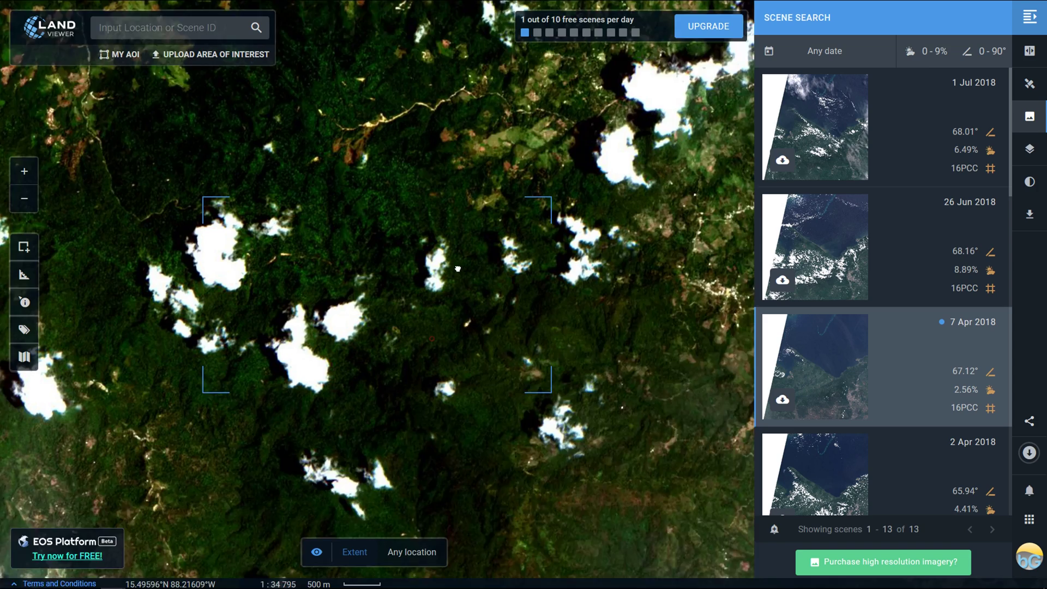
{"action": "left_click_drag", "start_coordinate": [429, 319], "coordinate": [477, 308]}
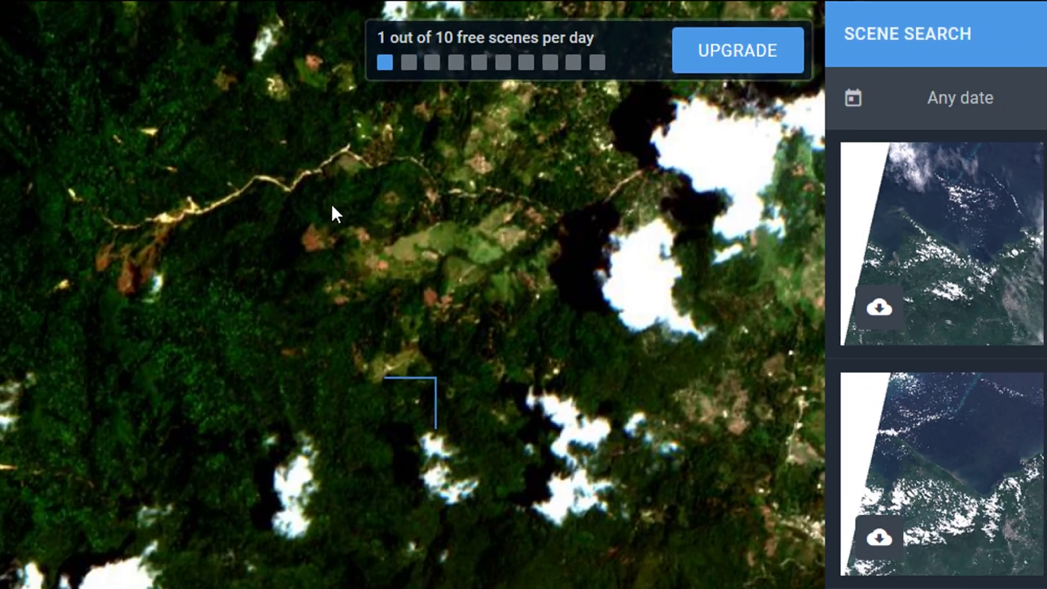
{"action": "scroll", "coordinate": [493, 221], "scroll_direction": "down", "scroll_amount": 2}
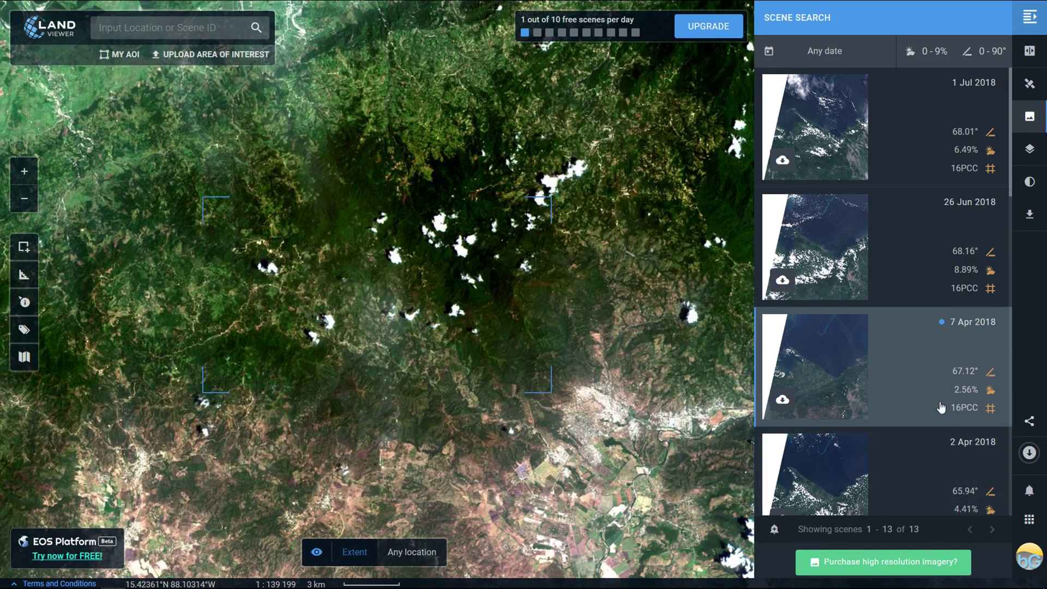
{"action": "scroll", "coordinate": [900, 398], "scroll_direction": "down", "scroll_amount": 4}
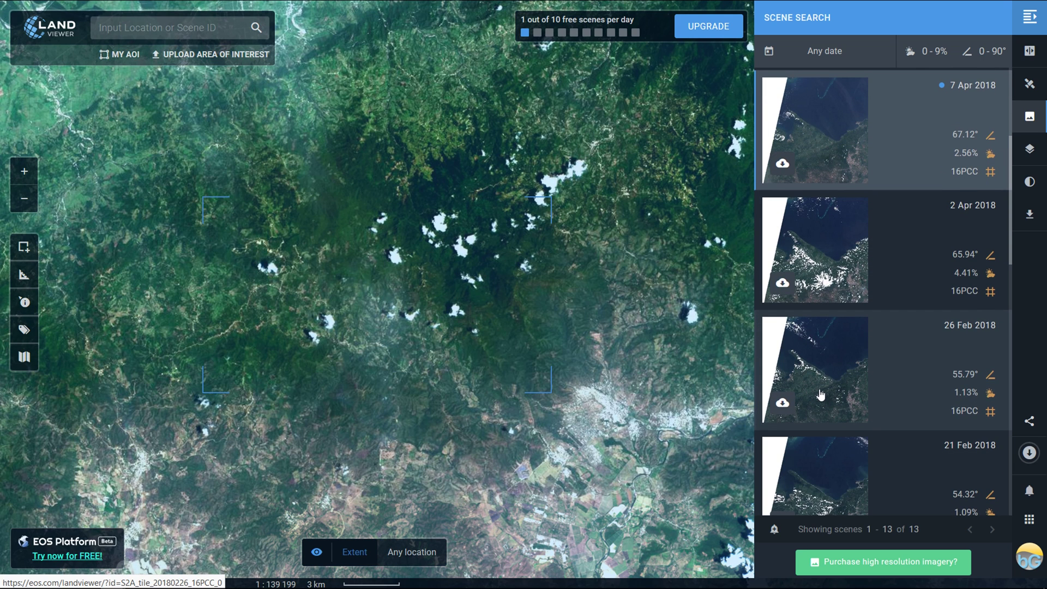
{"action": "left_click", "coordinate": [821, 395]}
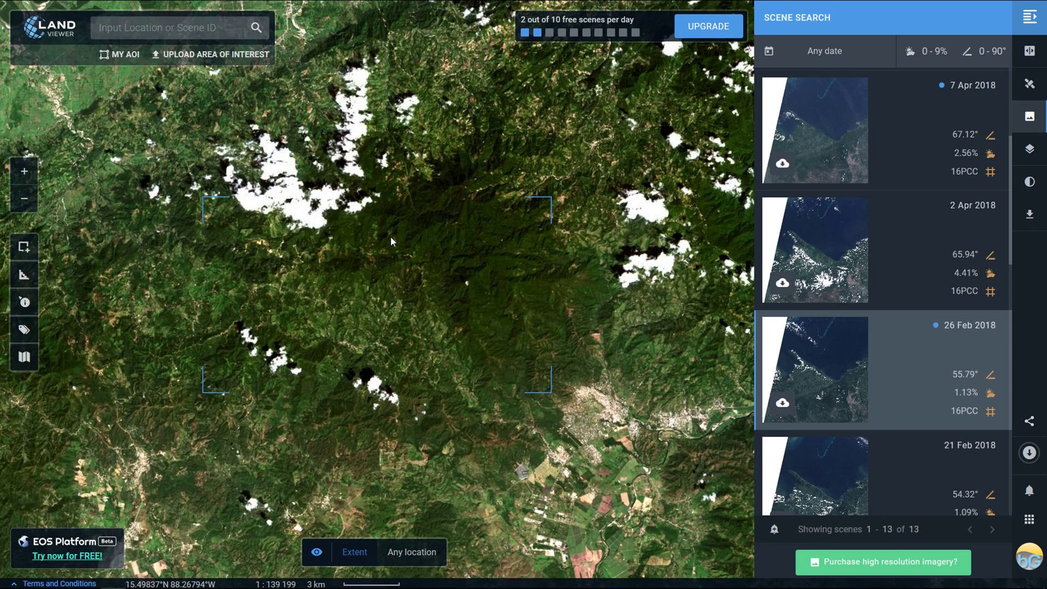
{"action": "scroll", "coordinate": [391, 236], "scroll_direction": "up", "scroll_amount": 2}
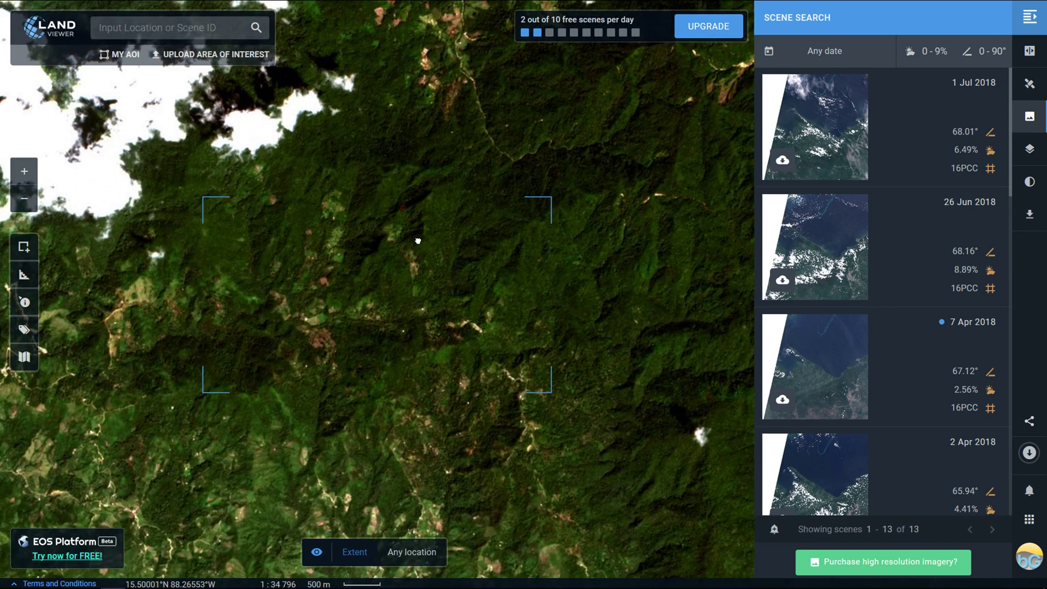
{"action": "left_click_drag", "start_coordinate": [417, 221], "coordinate": [334, 334]}
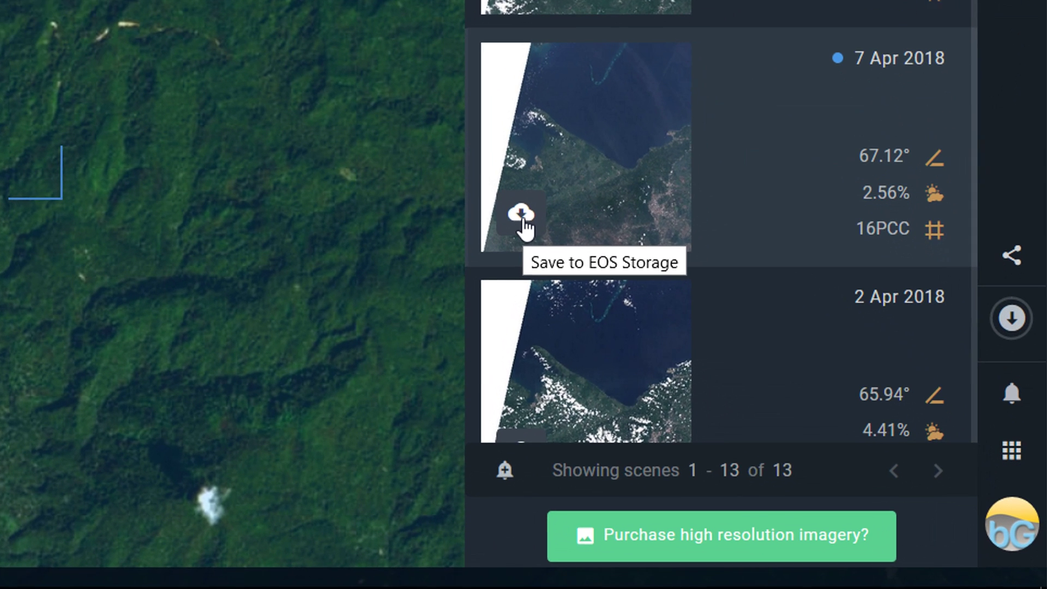
Save the 7 Apr 2018 scene to EOS Storage and show its download settings (M, 120 m/px, JPEG)
{"action": "left_click", "coordinate": [720, 361]}
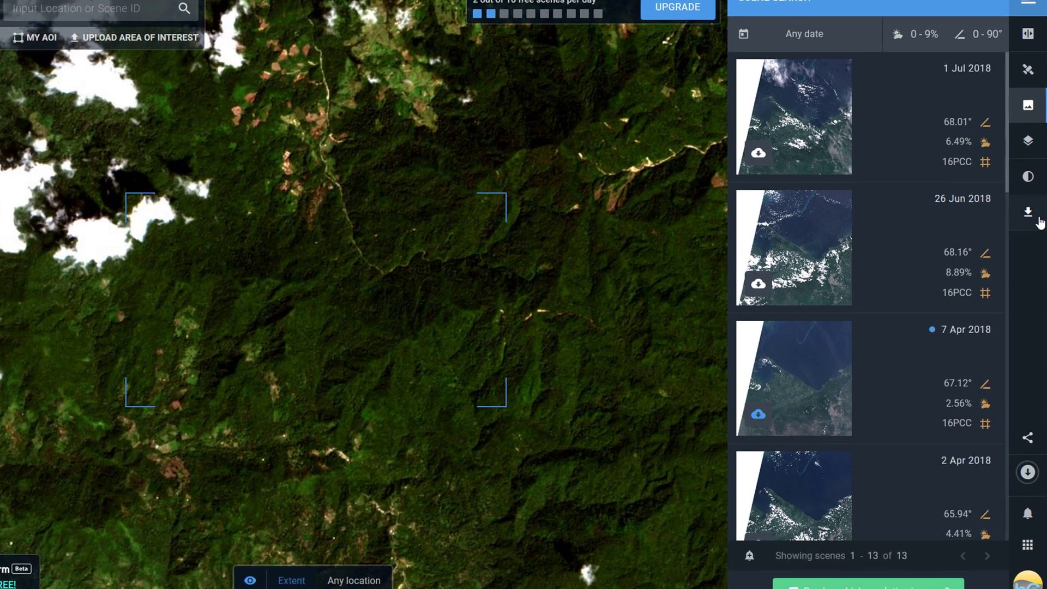
{"action": "left_click", "coordinate": [1030, 221]}
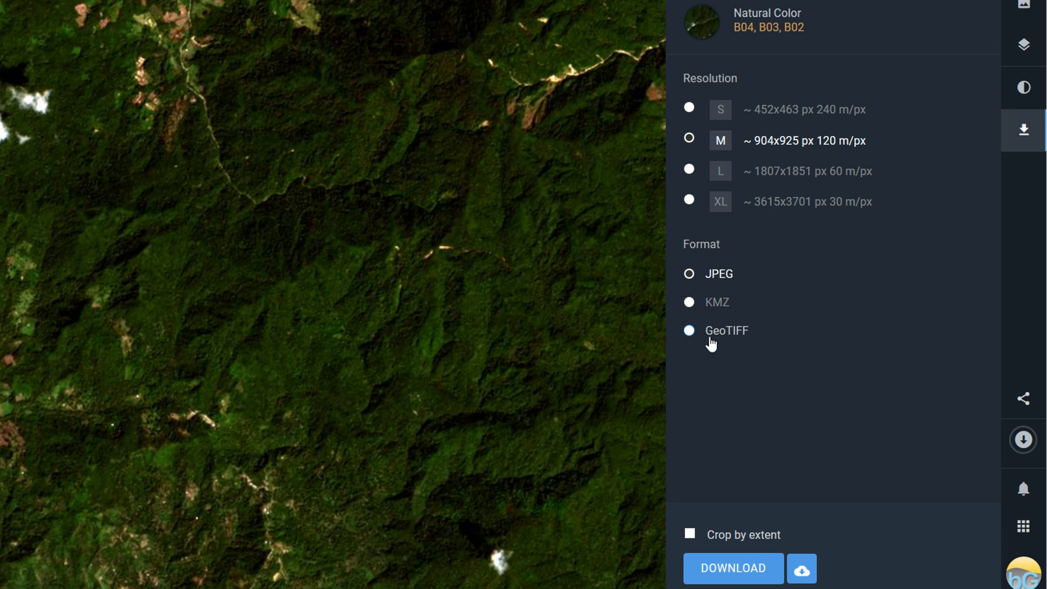
Preview the scene as Color Infrared, NDVI and Agriculture, and read then close Agriculture's description
{"action": "left_click", "coordinate": [1028, 53]}
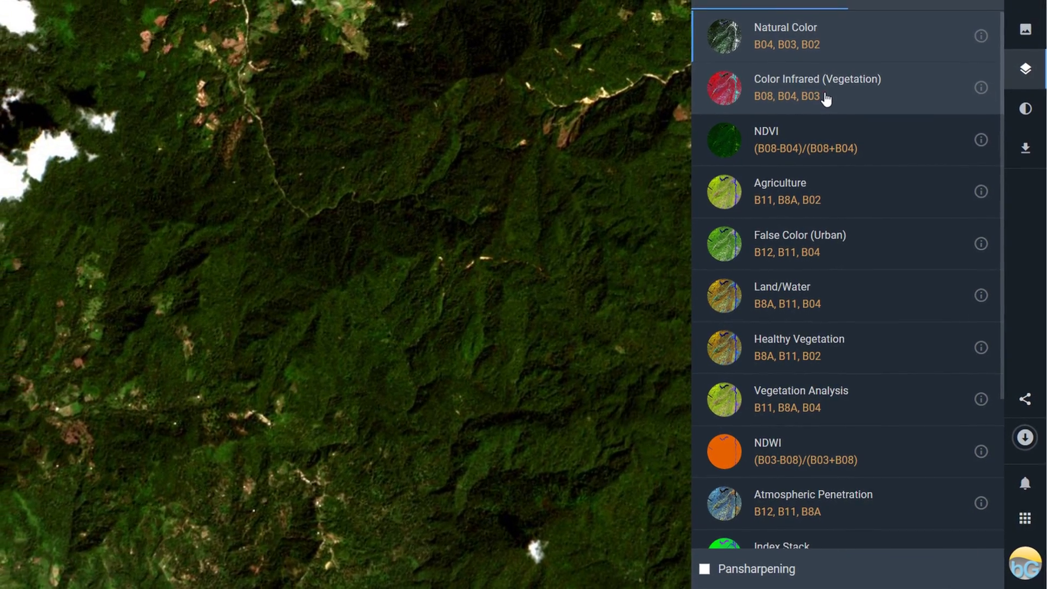
{"action": "left_click", "coordinate": [823, 95]}
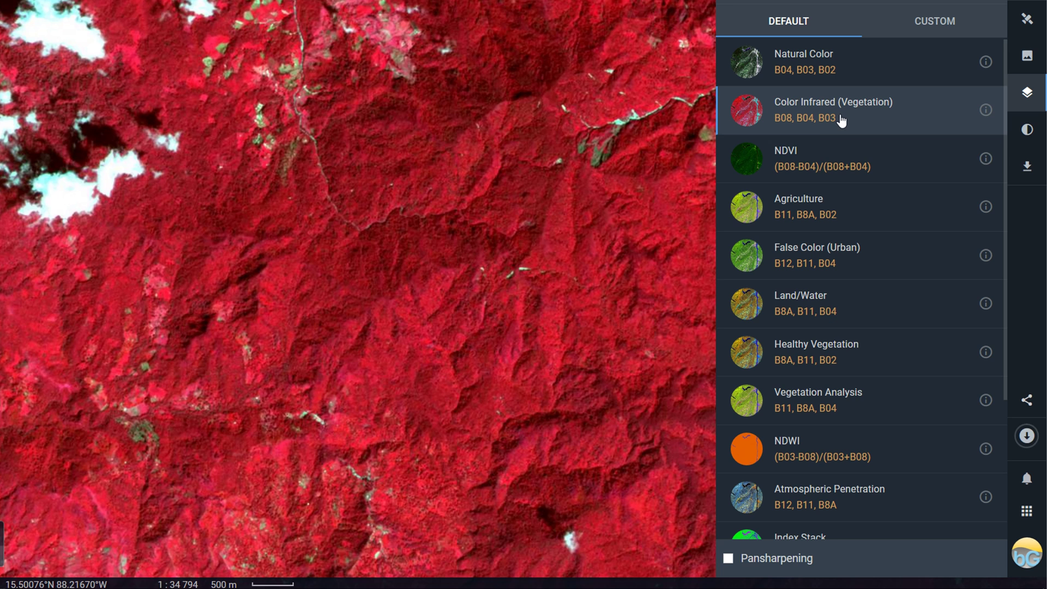
{"action": "left_click", "coordinate": [828, 168]}
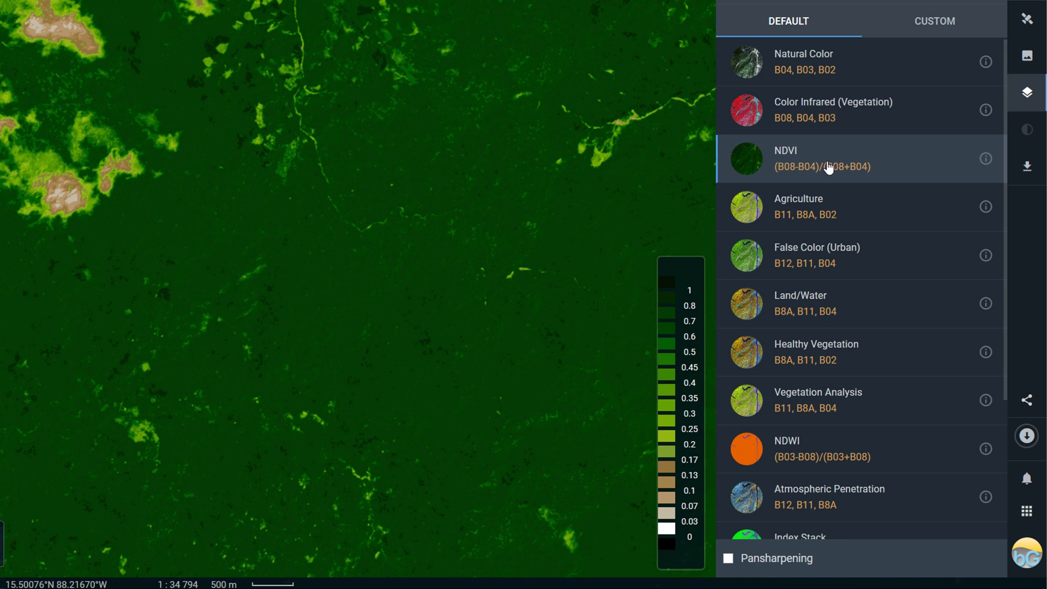
{"action": "left_click", "coordinate": [813, 217]}
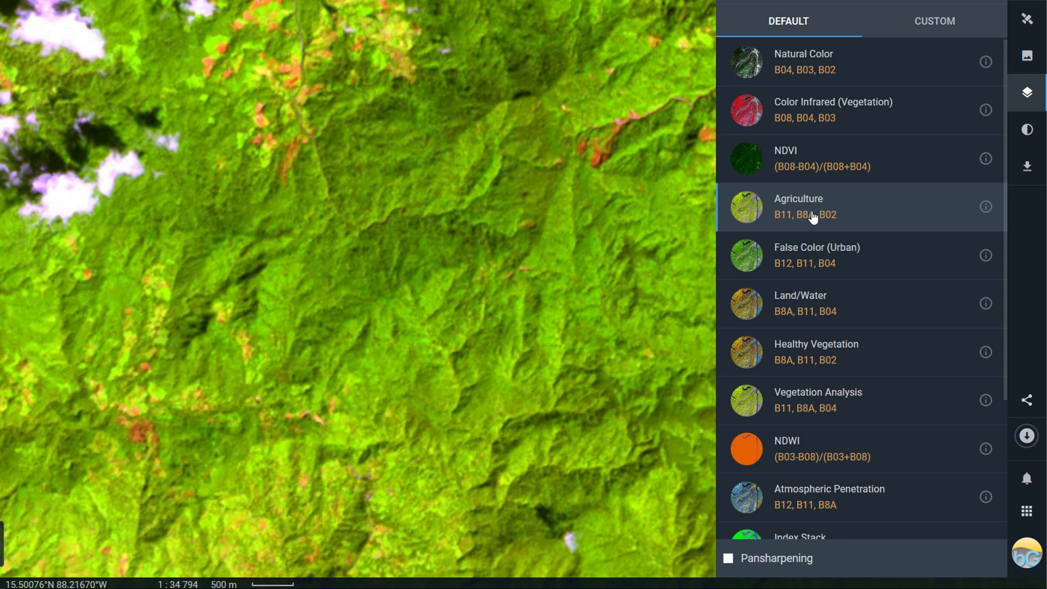
{"action": "left_click", "coordinate": [986, 207]}
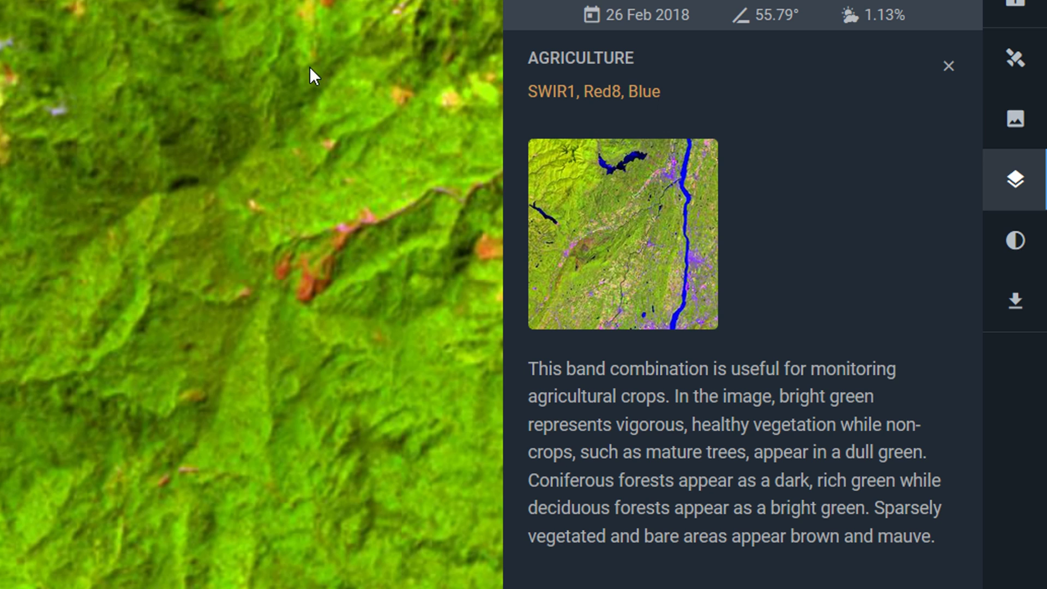
{"action": "left_click", "coordinate": [950, 68]}
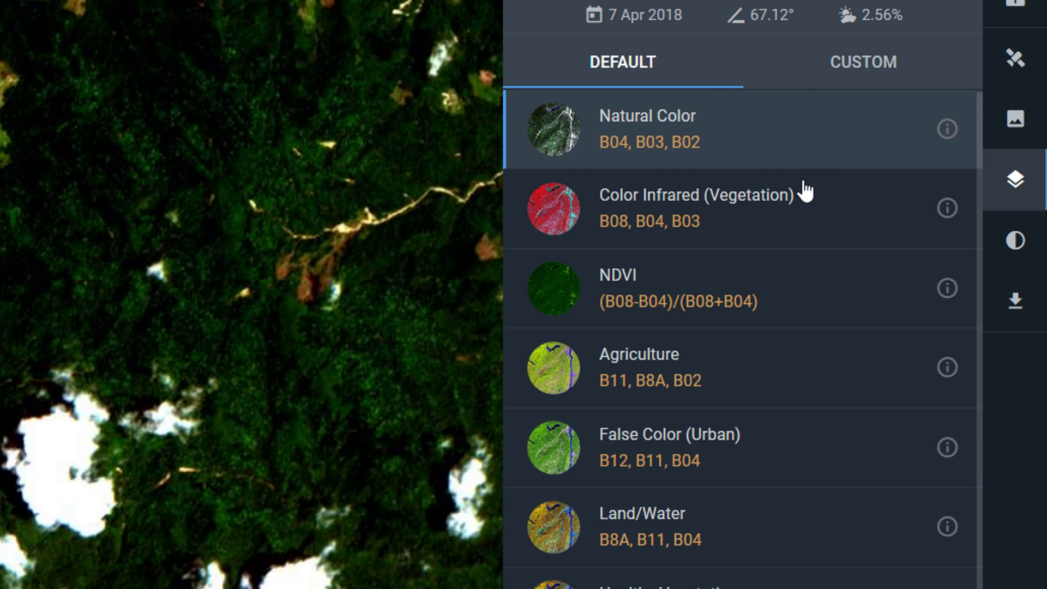
Build a new custom combination with B08 in red, B03 in green and B09 in blue
{"action": "left_click", "coordinate": [871, 68]}
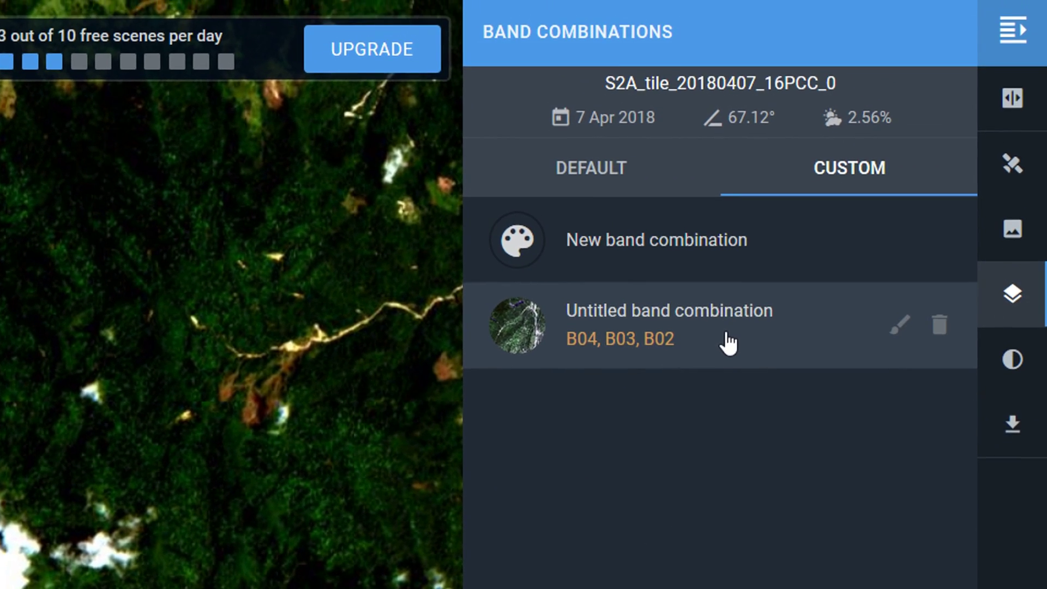
{"action": "left_click", "coordinate": [703, 246]}
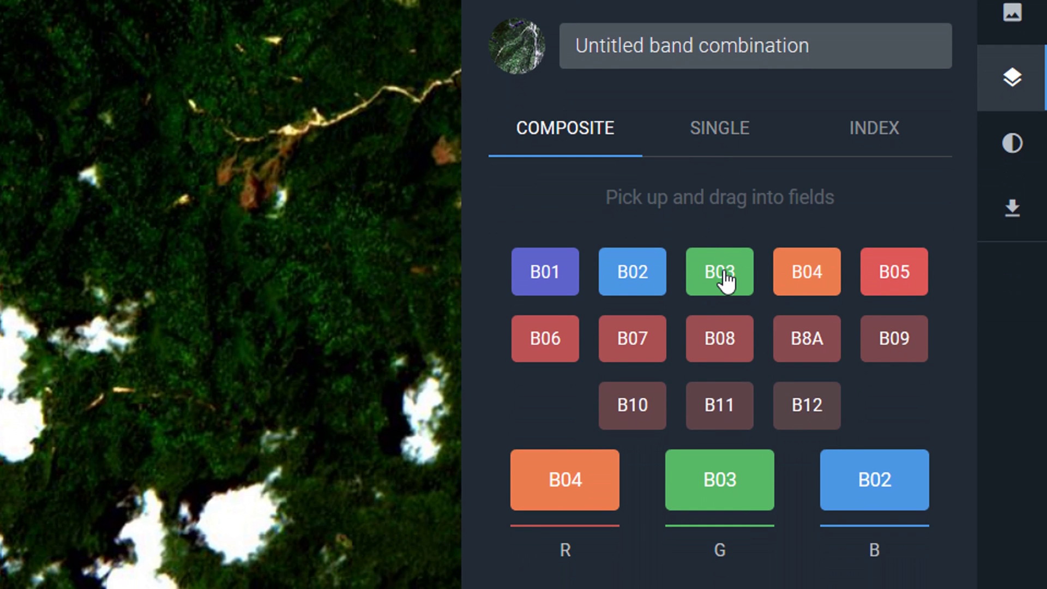
{"action": "left_click_drag", "start_coordinate": [718, 349], "coordinate": [578, 507]}
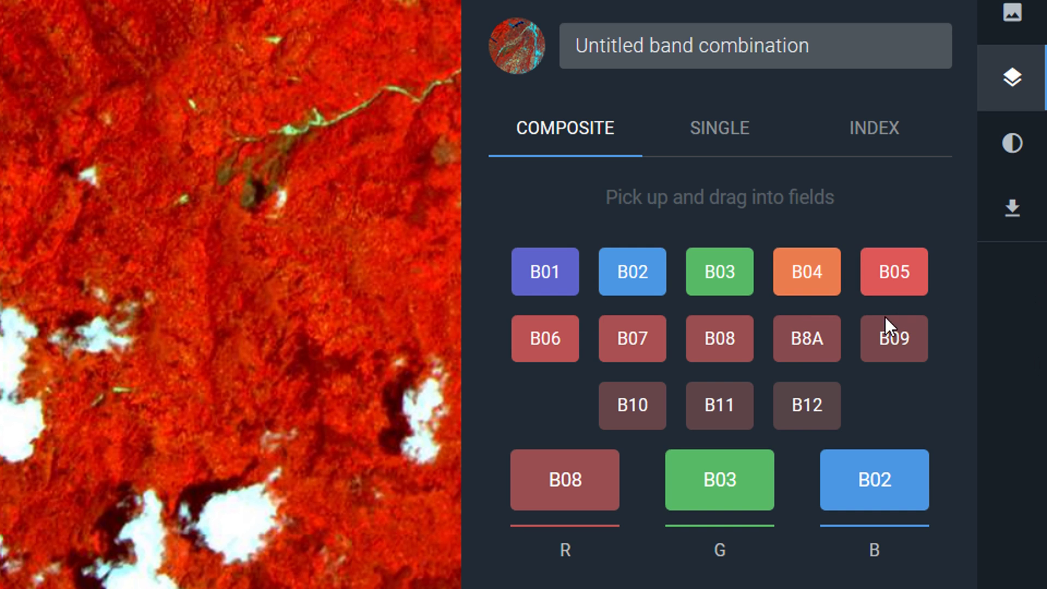
{"action": "left_click_drag", "start_coordinate": [905, 350], "coordinate": [894, 480]}
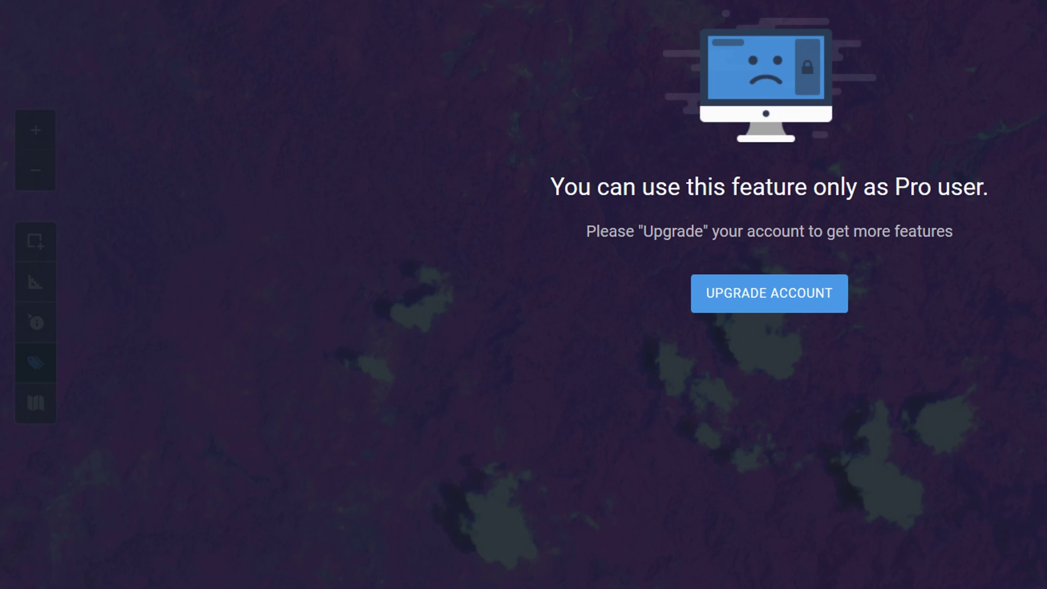
{"action": "key", "text": "Escape"}
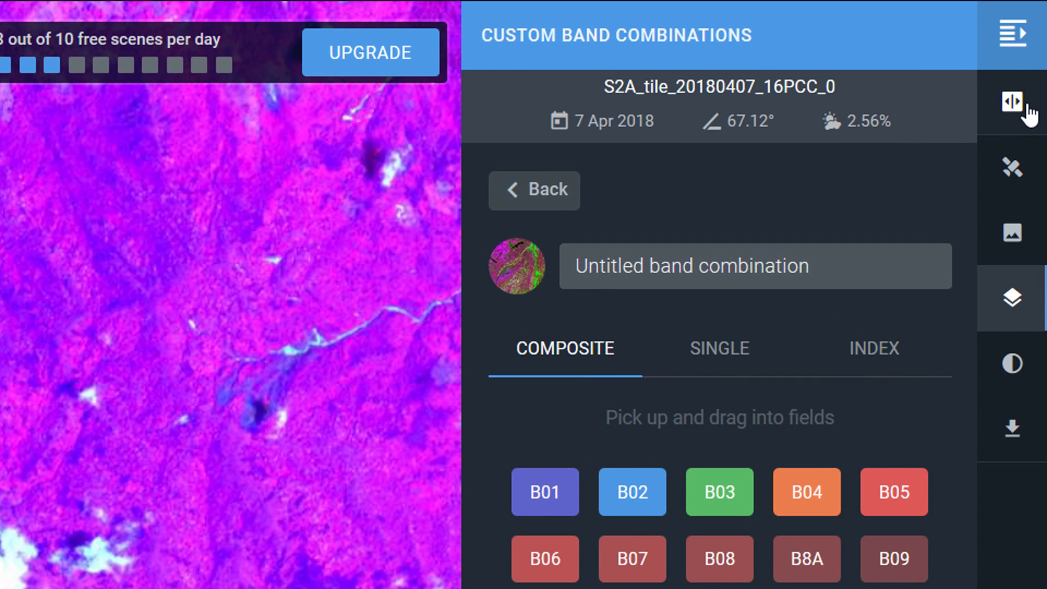
Compare the custom composite against the elevation map in split view, then reload the 7 Apr 2018 scene
{"action": "left_click", "coordinate": [1027, 108]}
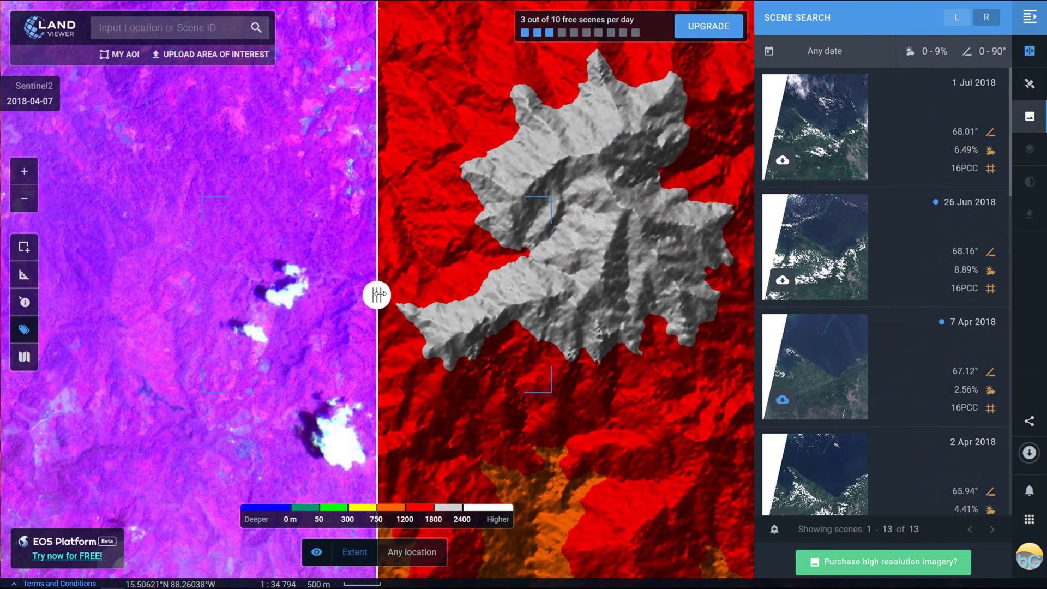
{"action": "left_click_drag", "start_coordinate": [380, 295], "coordinate": [587, 260]}
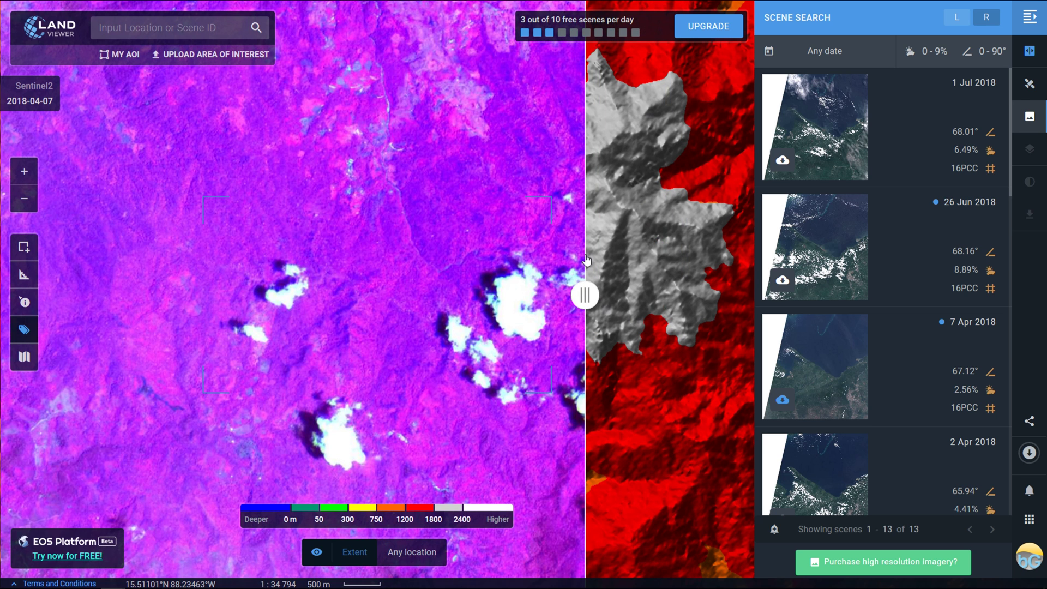
{"action": "left_click", "coordinate": [1030, 51]}
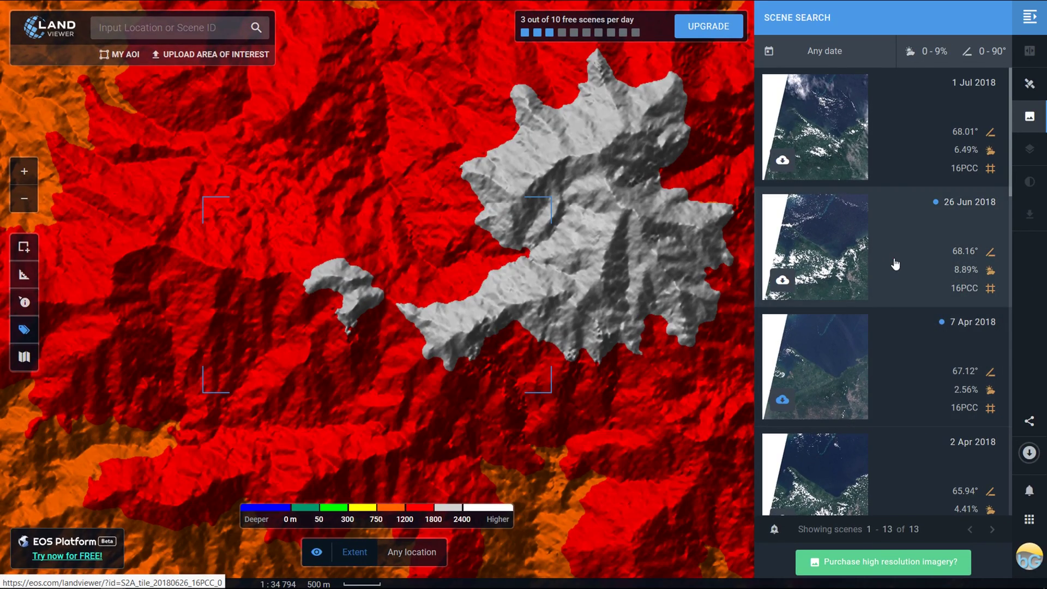
{"action": "left_click", "coordinate": [895, 264]}
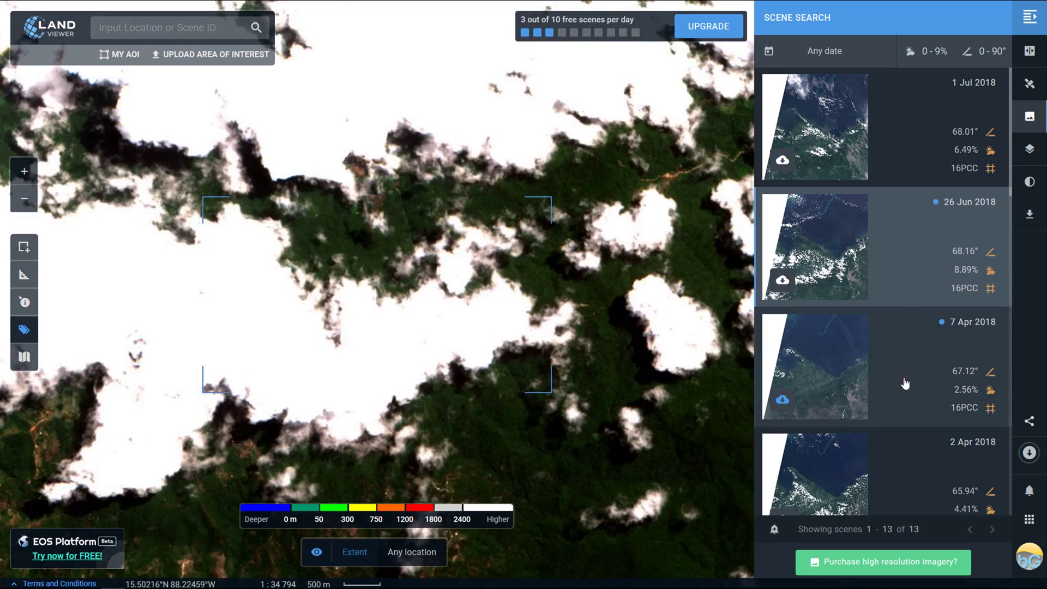
{"action": "left_click", "coordinate": [904, 381]}
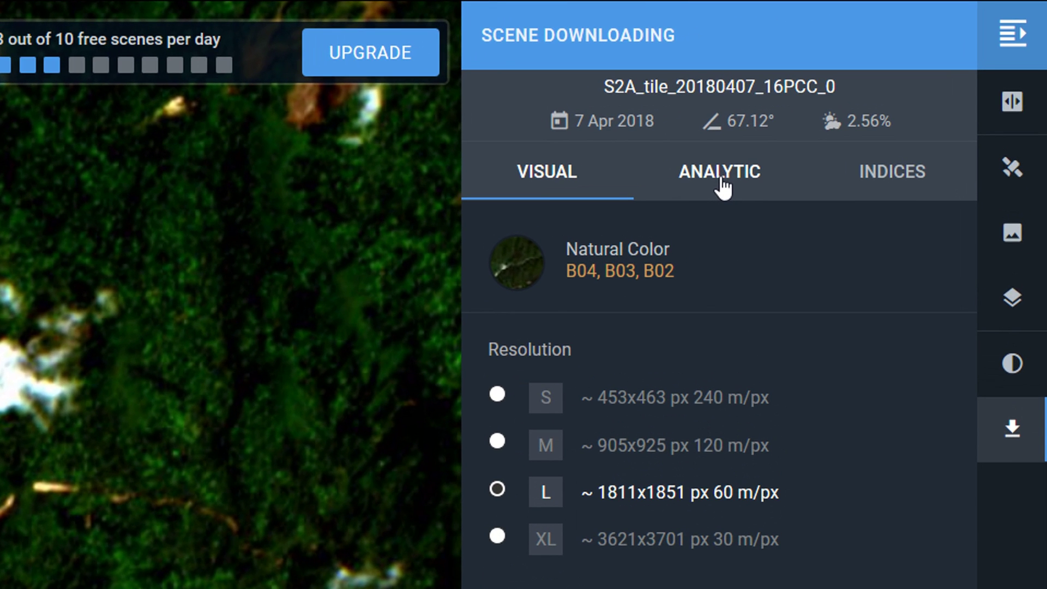
Open the Analytic download options and look through the INDICES list before returning to bands
{"action": "left_click", "coordinate": [724, 184]}
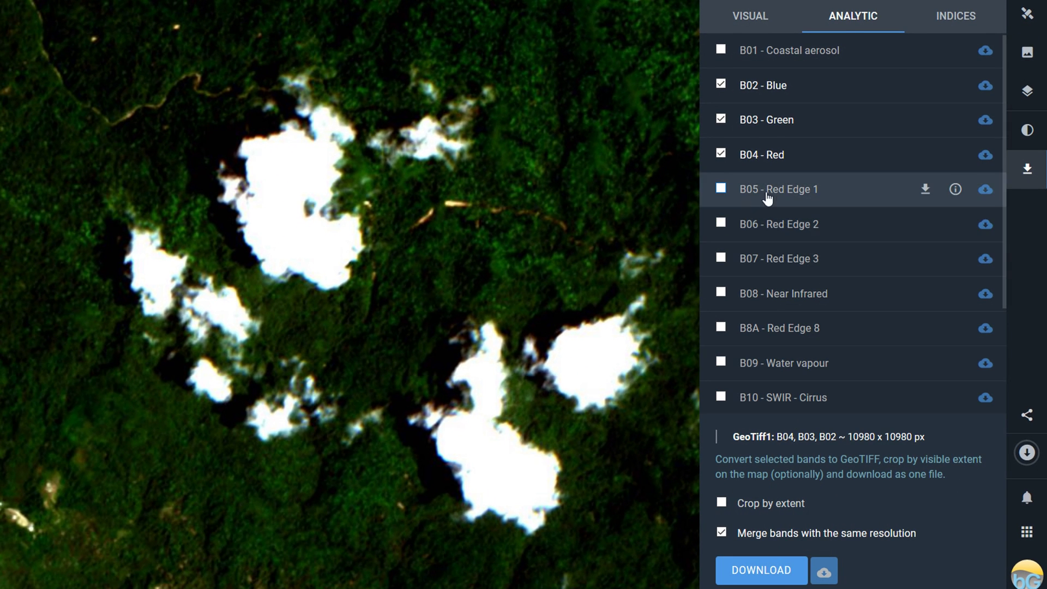
{"action": "left_click", "coordinate": [961, 18]}
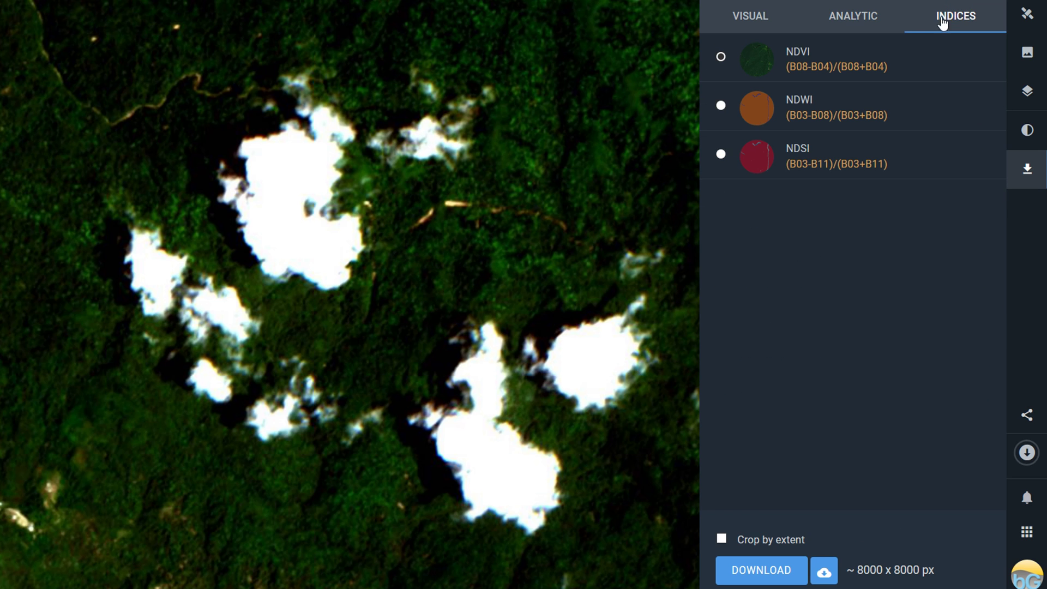
{"action": "left_click", "coordinate": [863, 18]}
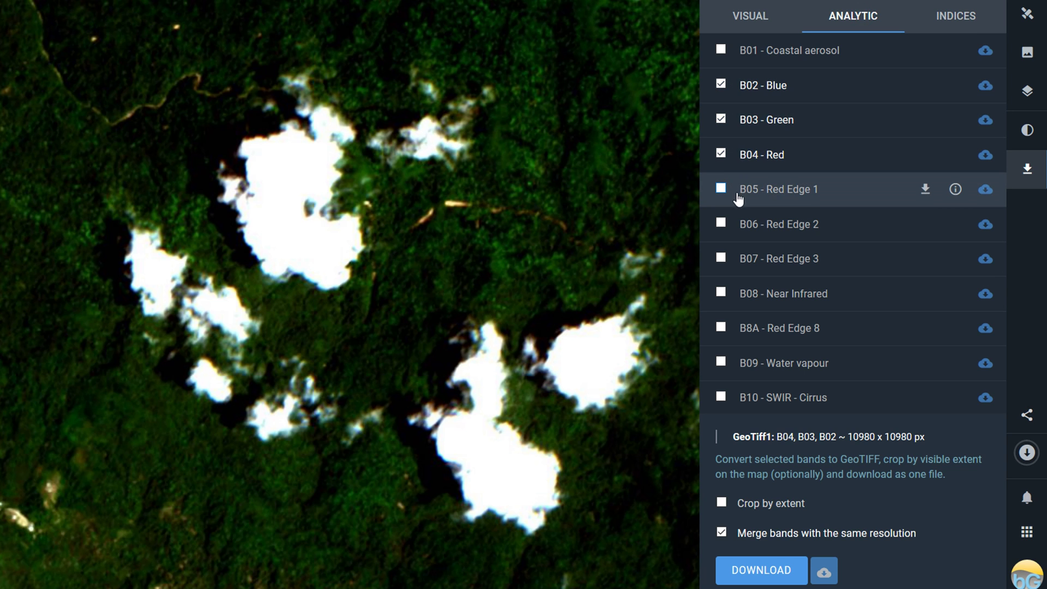
Add B05, B06 and B07 as separate unmerged GeoTIFFs and attempt the download
{"action": "left_click", "coordinate": [721, 188]}
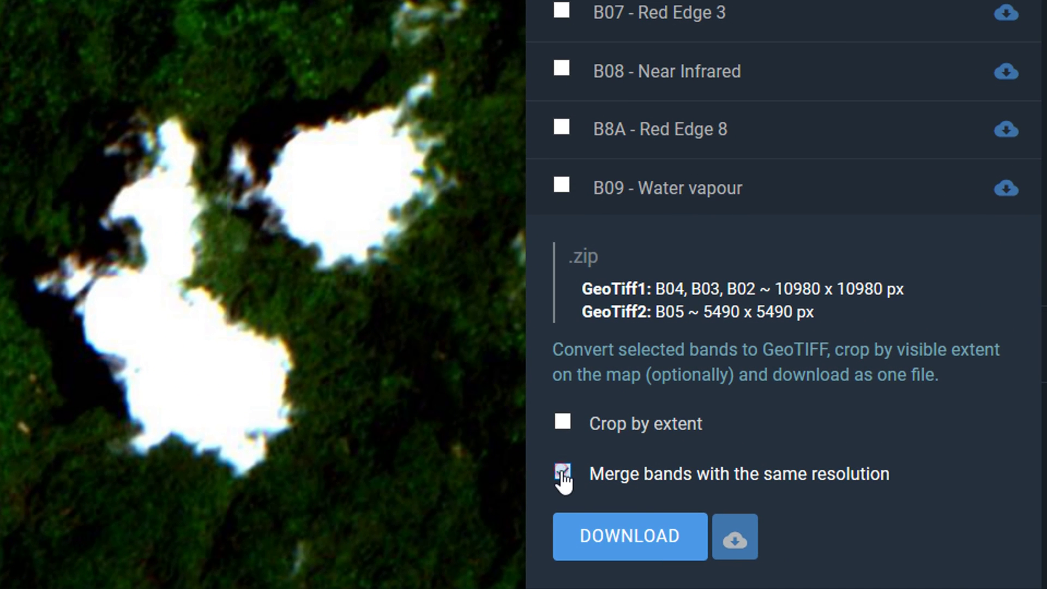
{"action": "left_click", "coordinate": [562, 473]}
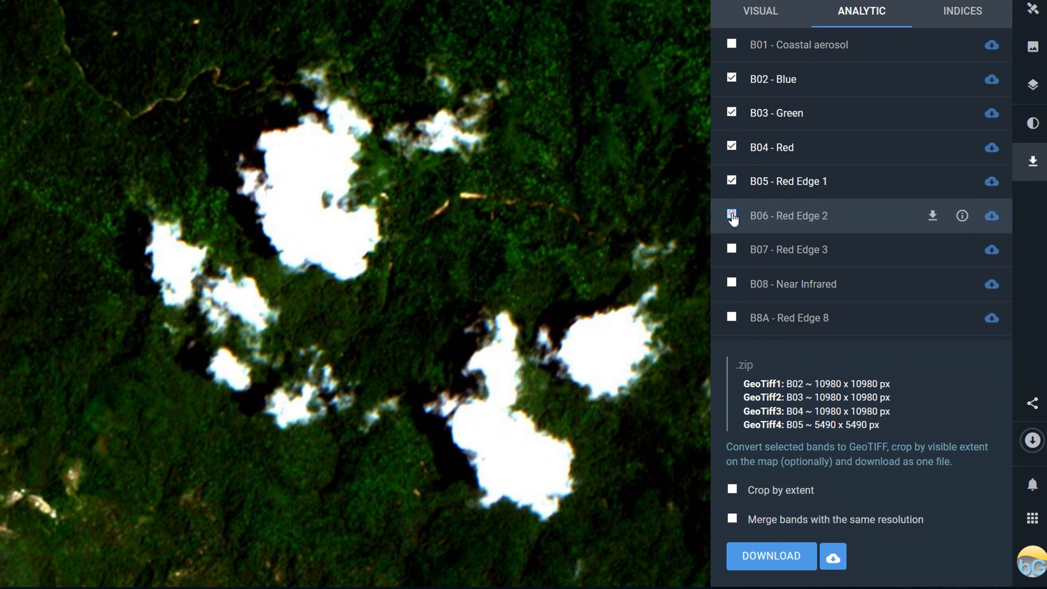
{"action": "left_click", "coordinate": [732, 216]}
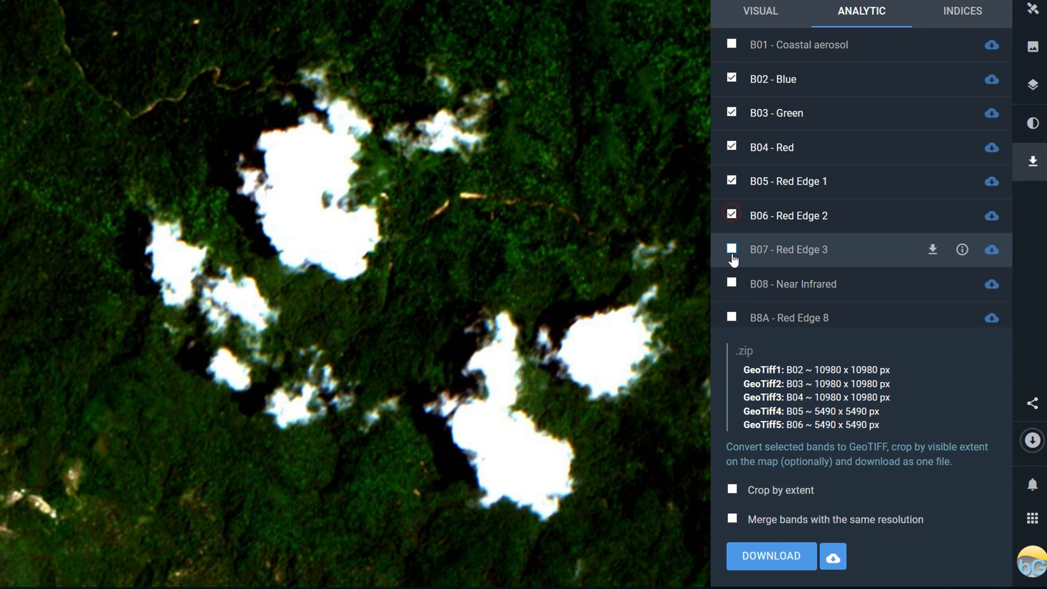
{"action": "left_click", "coordinate": [731, 249]}
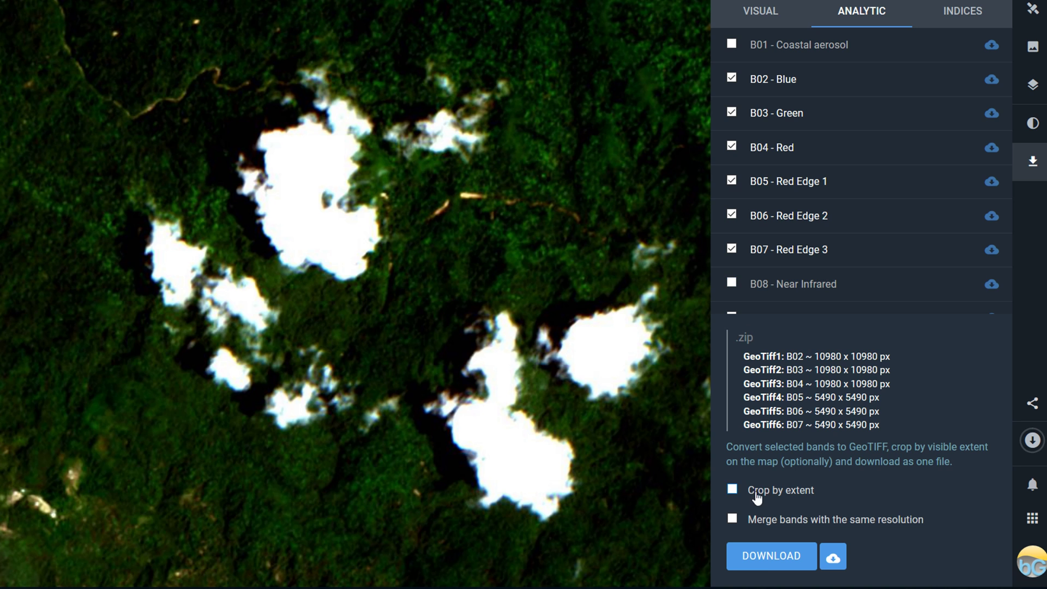
{"action": "left_click", "coordinate": [766, 565]}
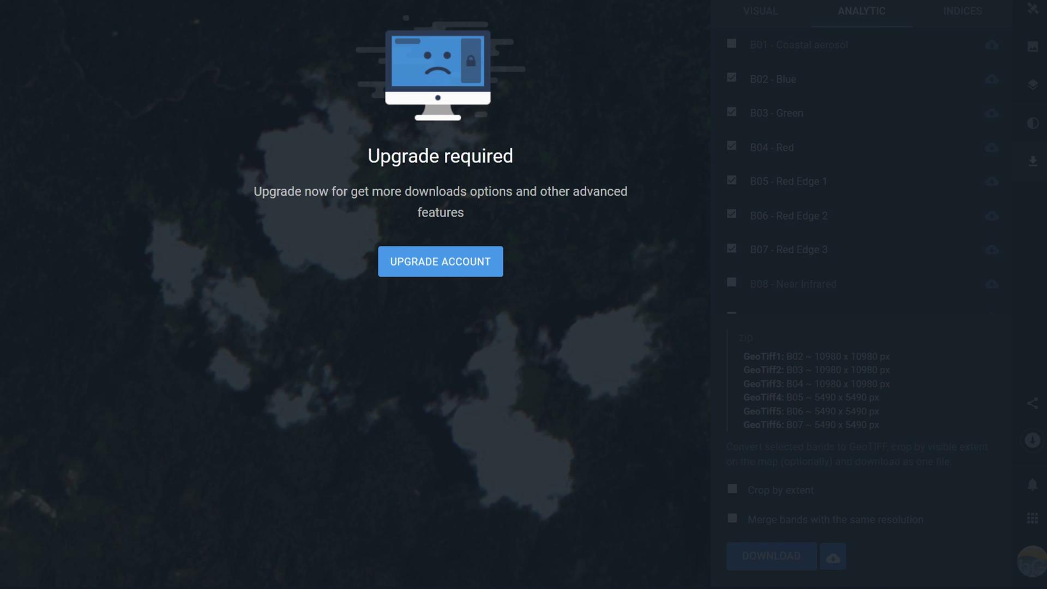
Try downloading the Visual image at XL, cropped and full scene, dismissing each upgrade notice
{"action": "left_click", "coordinate": [732, 42]}
{"action": "left_click", "coordinate": [761, 11]}
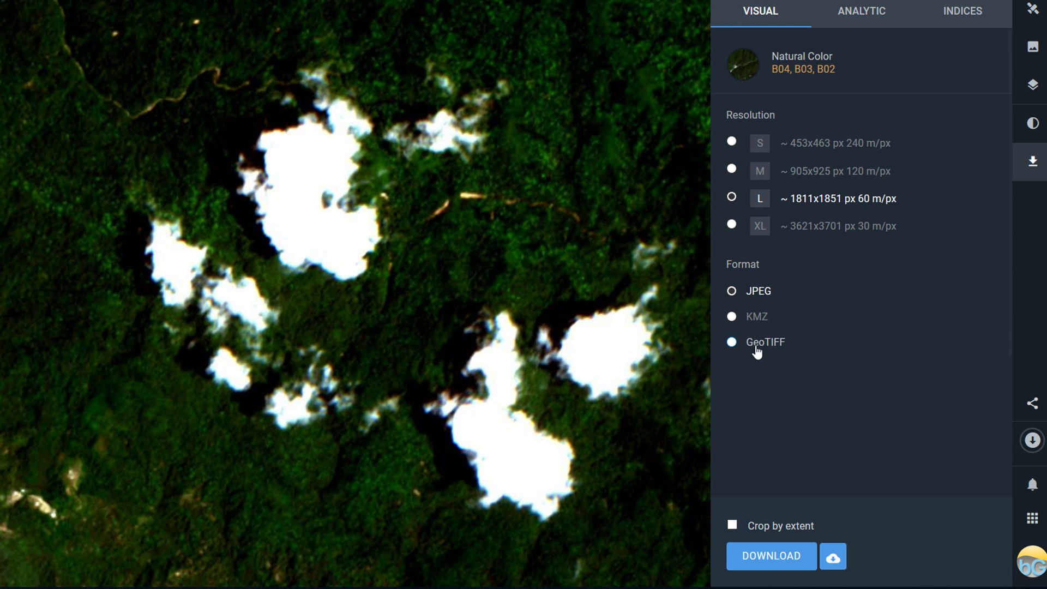
{"action": "left_click", "coordinate": [732, 224]}
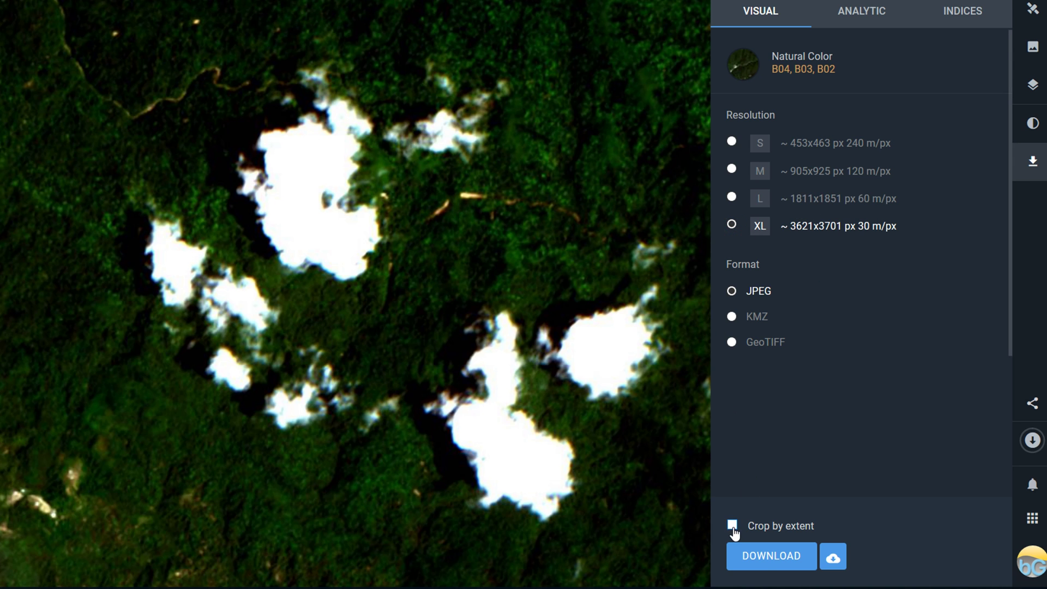
{"action": "left_click", "coordinate": [733, 526]}
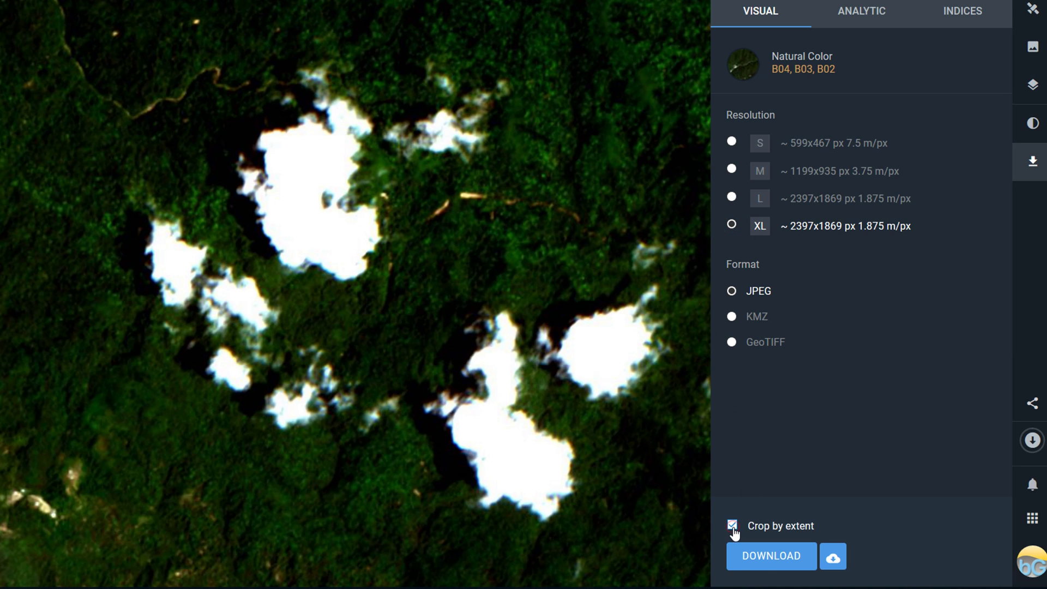
{"action": "left_click", "coordinate": [763, 562]}
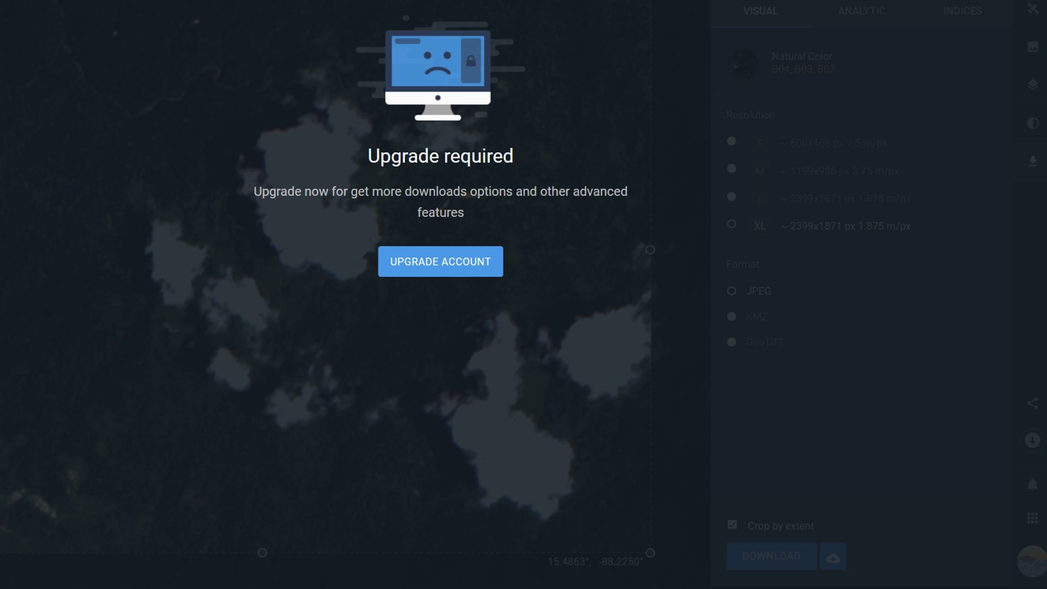
{"action": "key", "text": "Escape"}
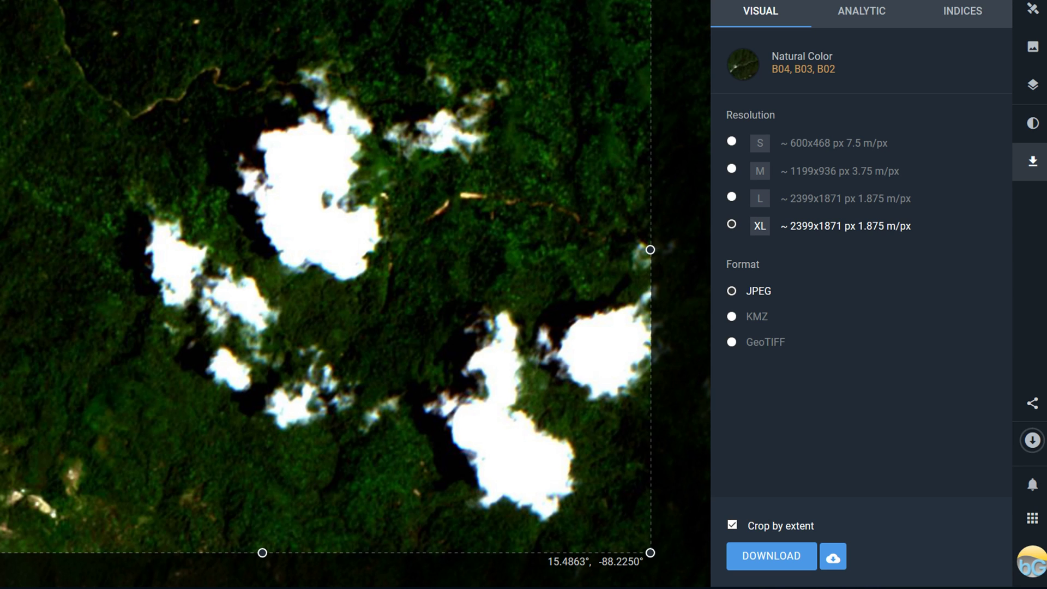
{"action": "left_click", "coordinate": [733, 526]}
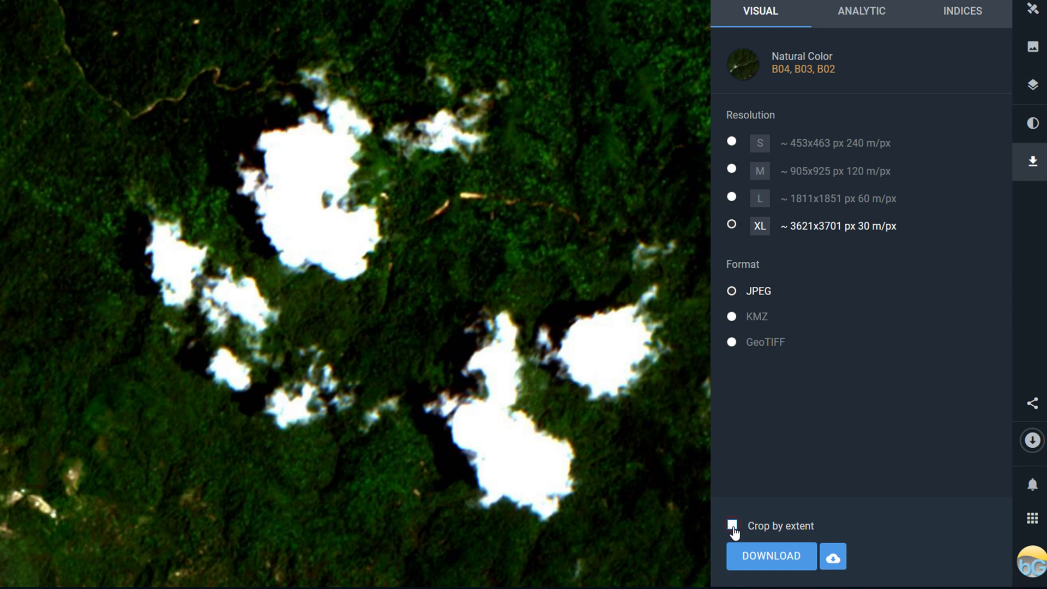
{"action": "left_click", "coordinate": [768, 566]}
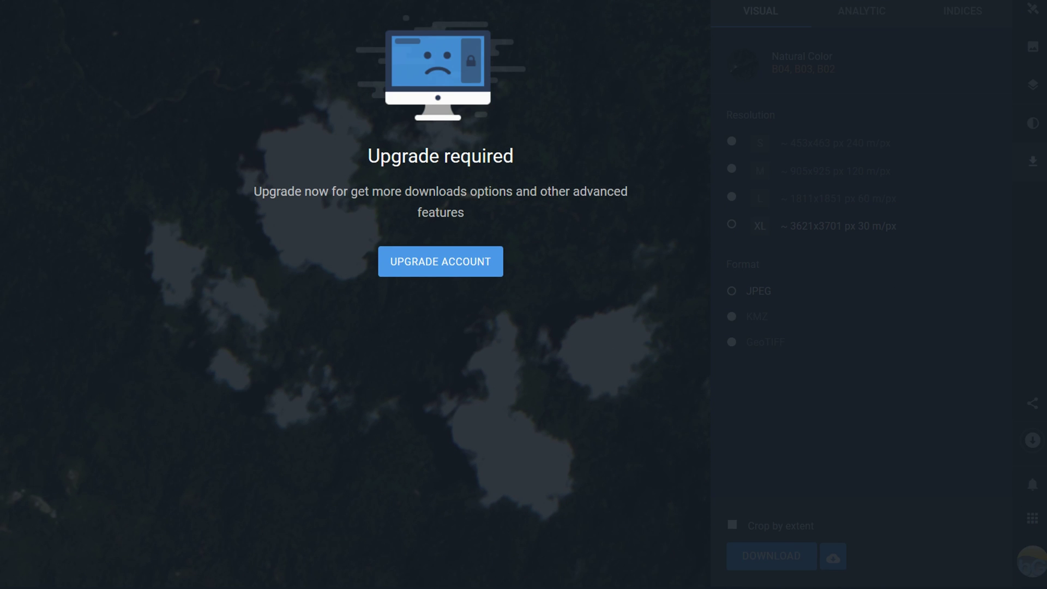
{"action": "left_click", "coordinate": [920, 53]}
Start processing the M 905x925 px JPEG, then switch the resolution to L
{"action": "left_click", "coordinate": [731, 197]}
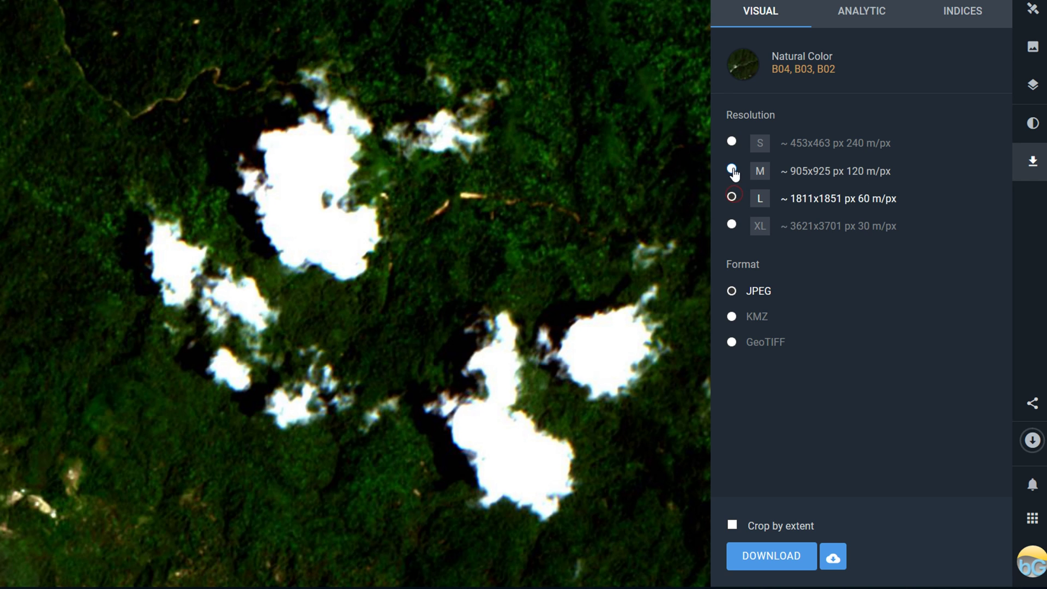
{"action": "left_click", "coordinate": [732, 171]}
{"action": "left_click", "coordinate": [758, 567]}
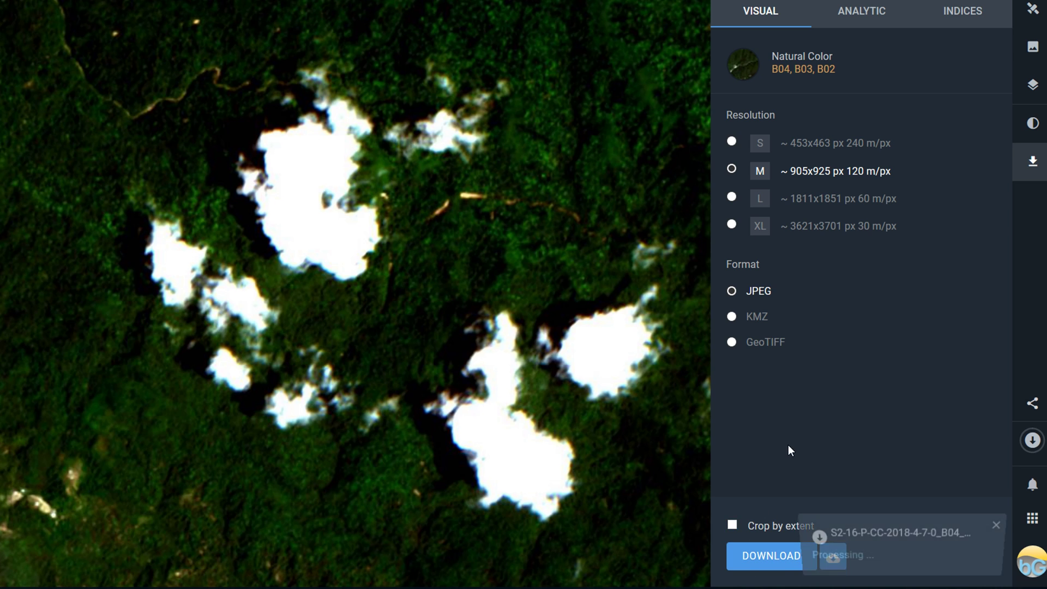
{"action": "left_click", "coordinate": [994, 527]}
{"action": "left_click", "coordinate": [732, 197]}
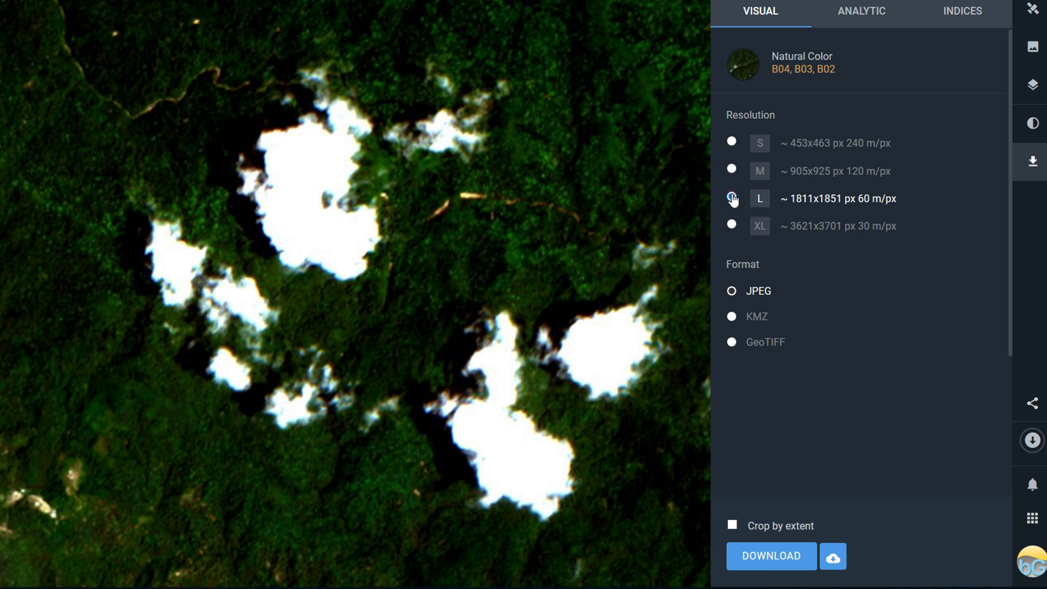
Attempt the L download, return to M 905x925 px, and focus Firefox's save prompt for the JPEG
{"action": "left_click", "coordinate": [782, 555]}
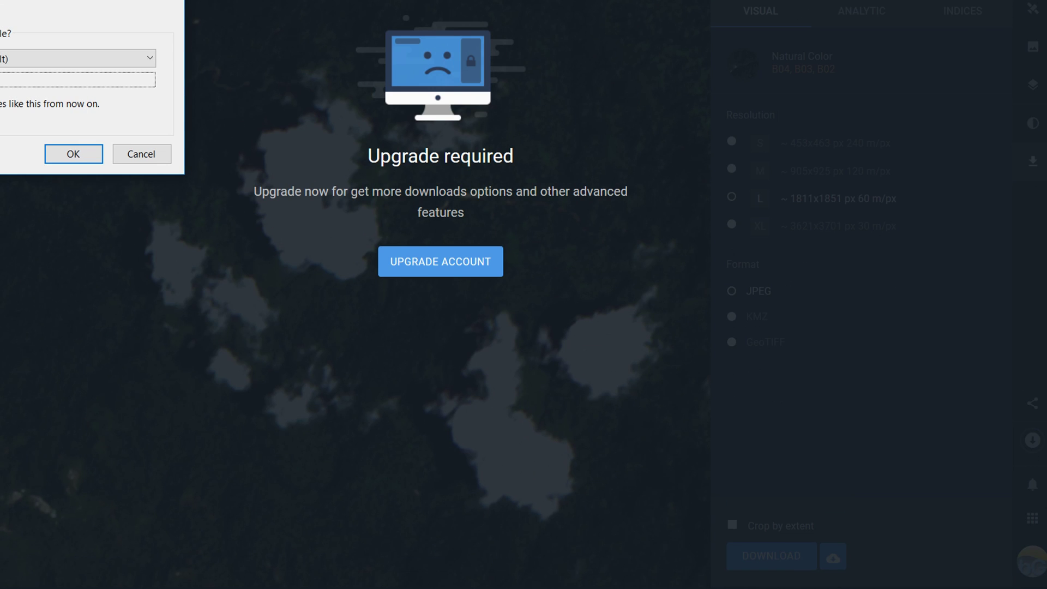
{"action": "left_click", "coordinate": [923, 44]}
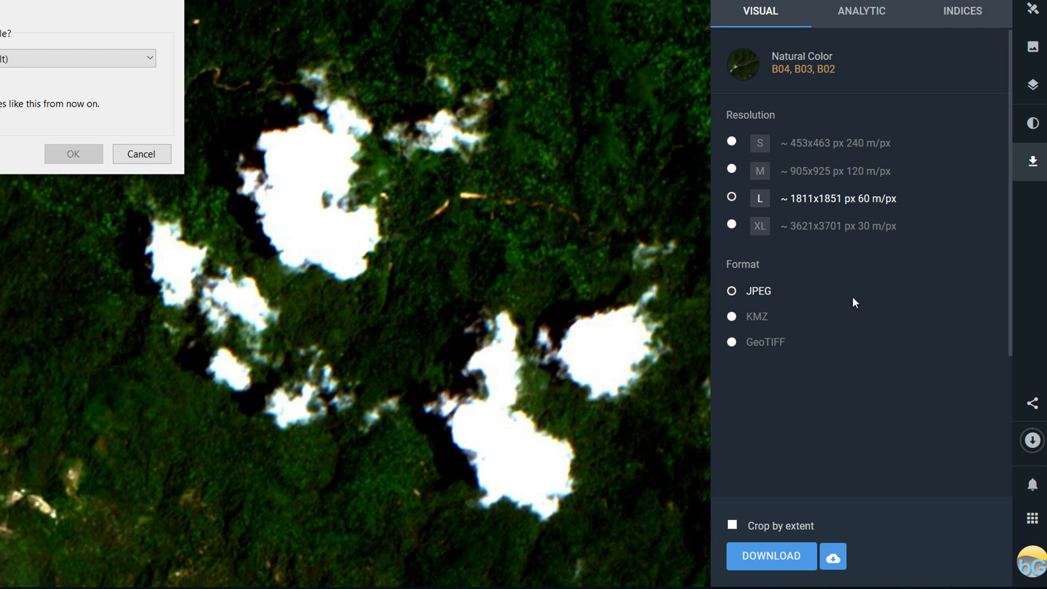
{"action": "left_click", "coordinate": [732, 169]}
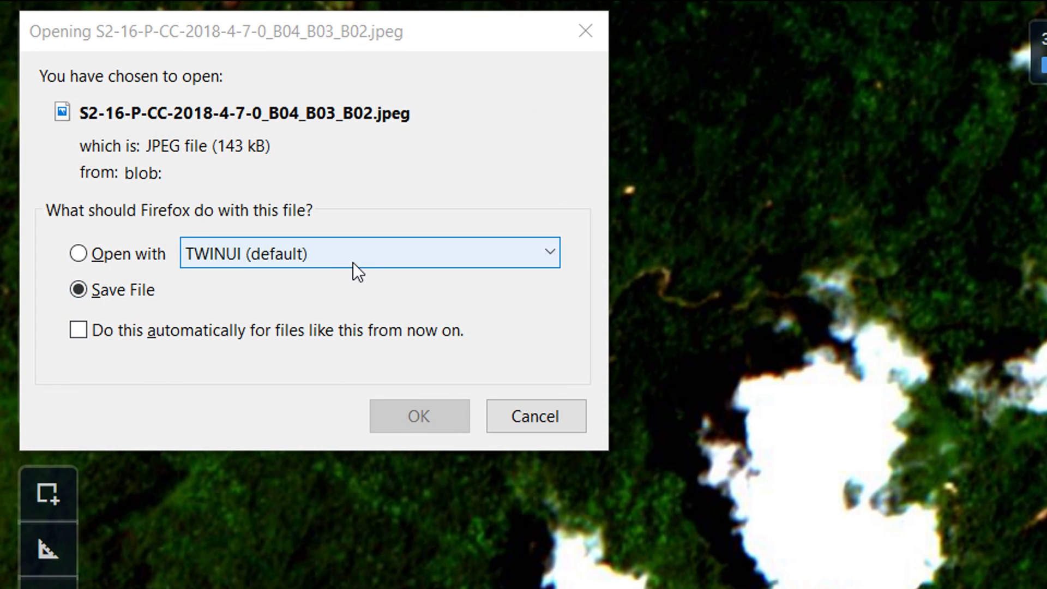
{"action": "left_click", "coordinate": [517, 364]}
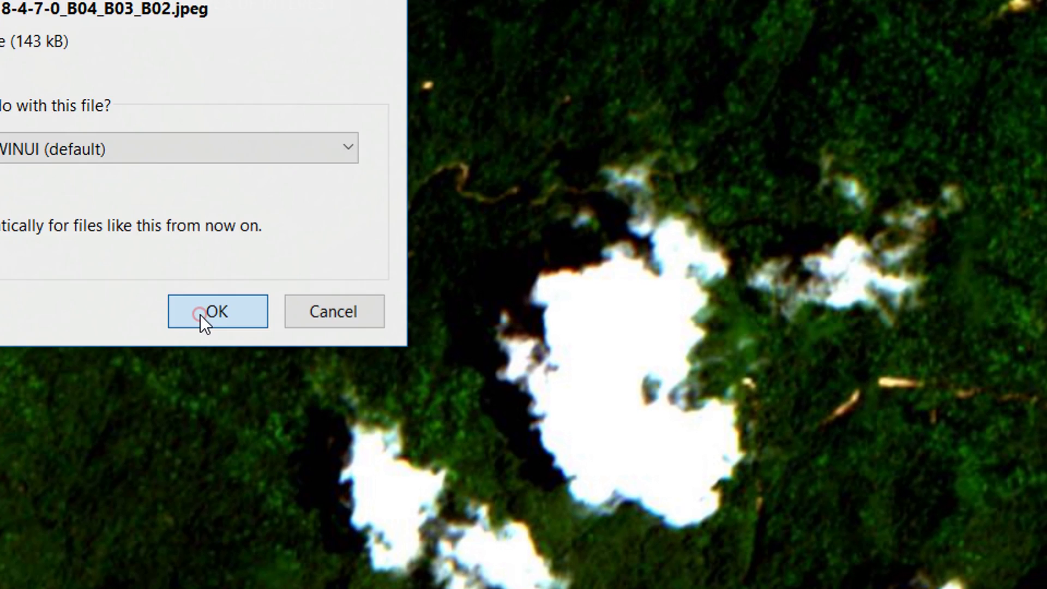
Confirm saving the JPEG and navigate into the _demo then EOS_landviewer folder
{"action": "left_click", "coordinate": [404, 421]}
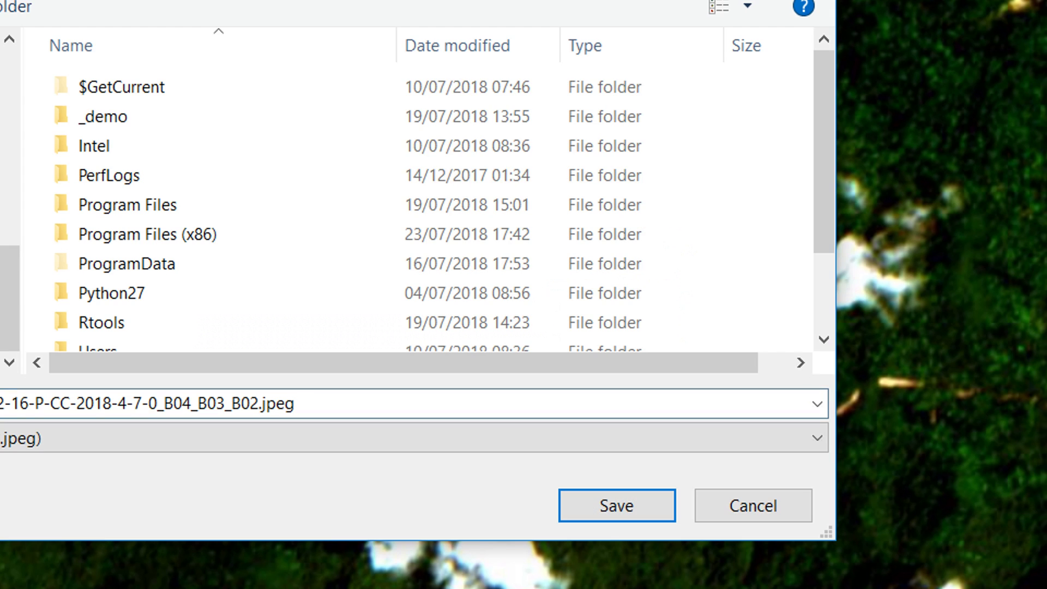
{"action": "double_click", "coordinate": [126, 118]}
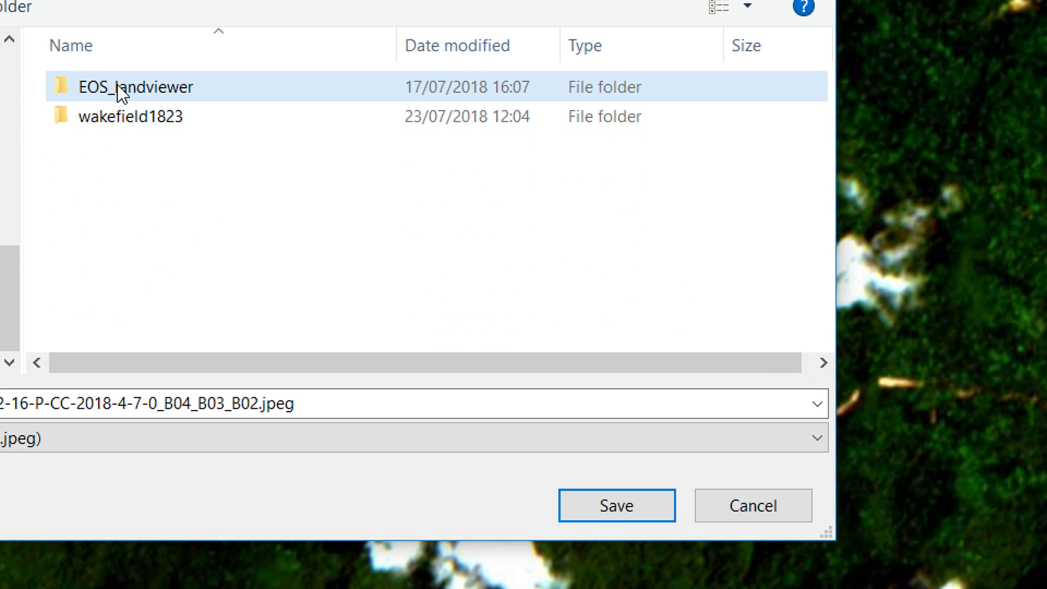
{"action": "double_click", "coordinate": [117, 85]}
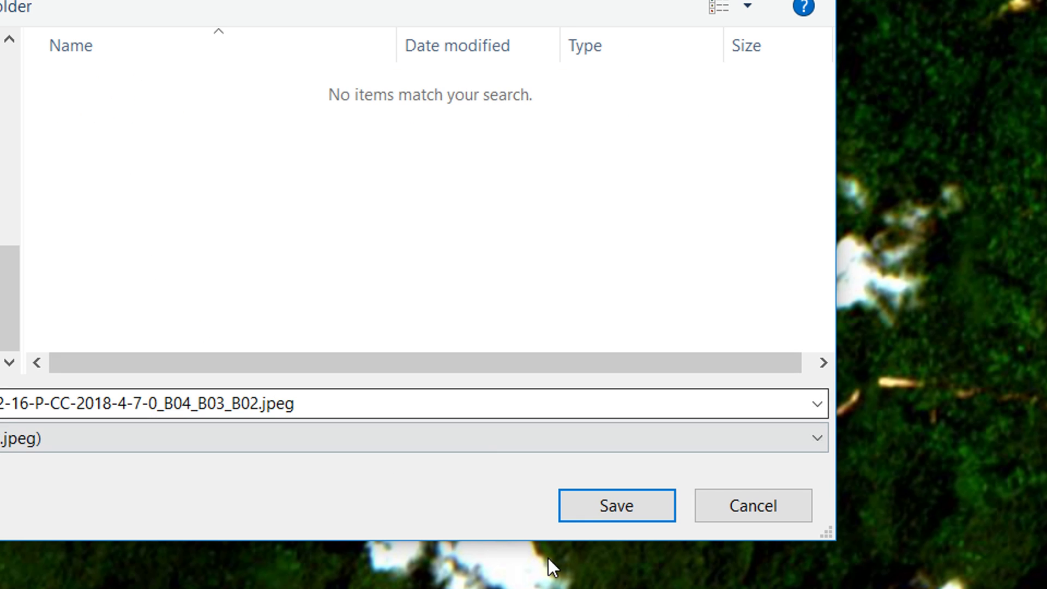